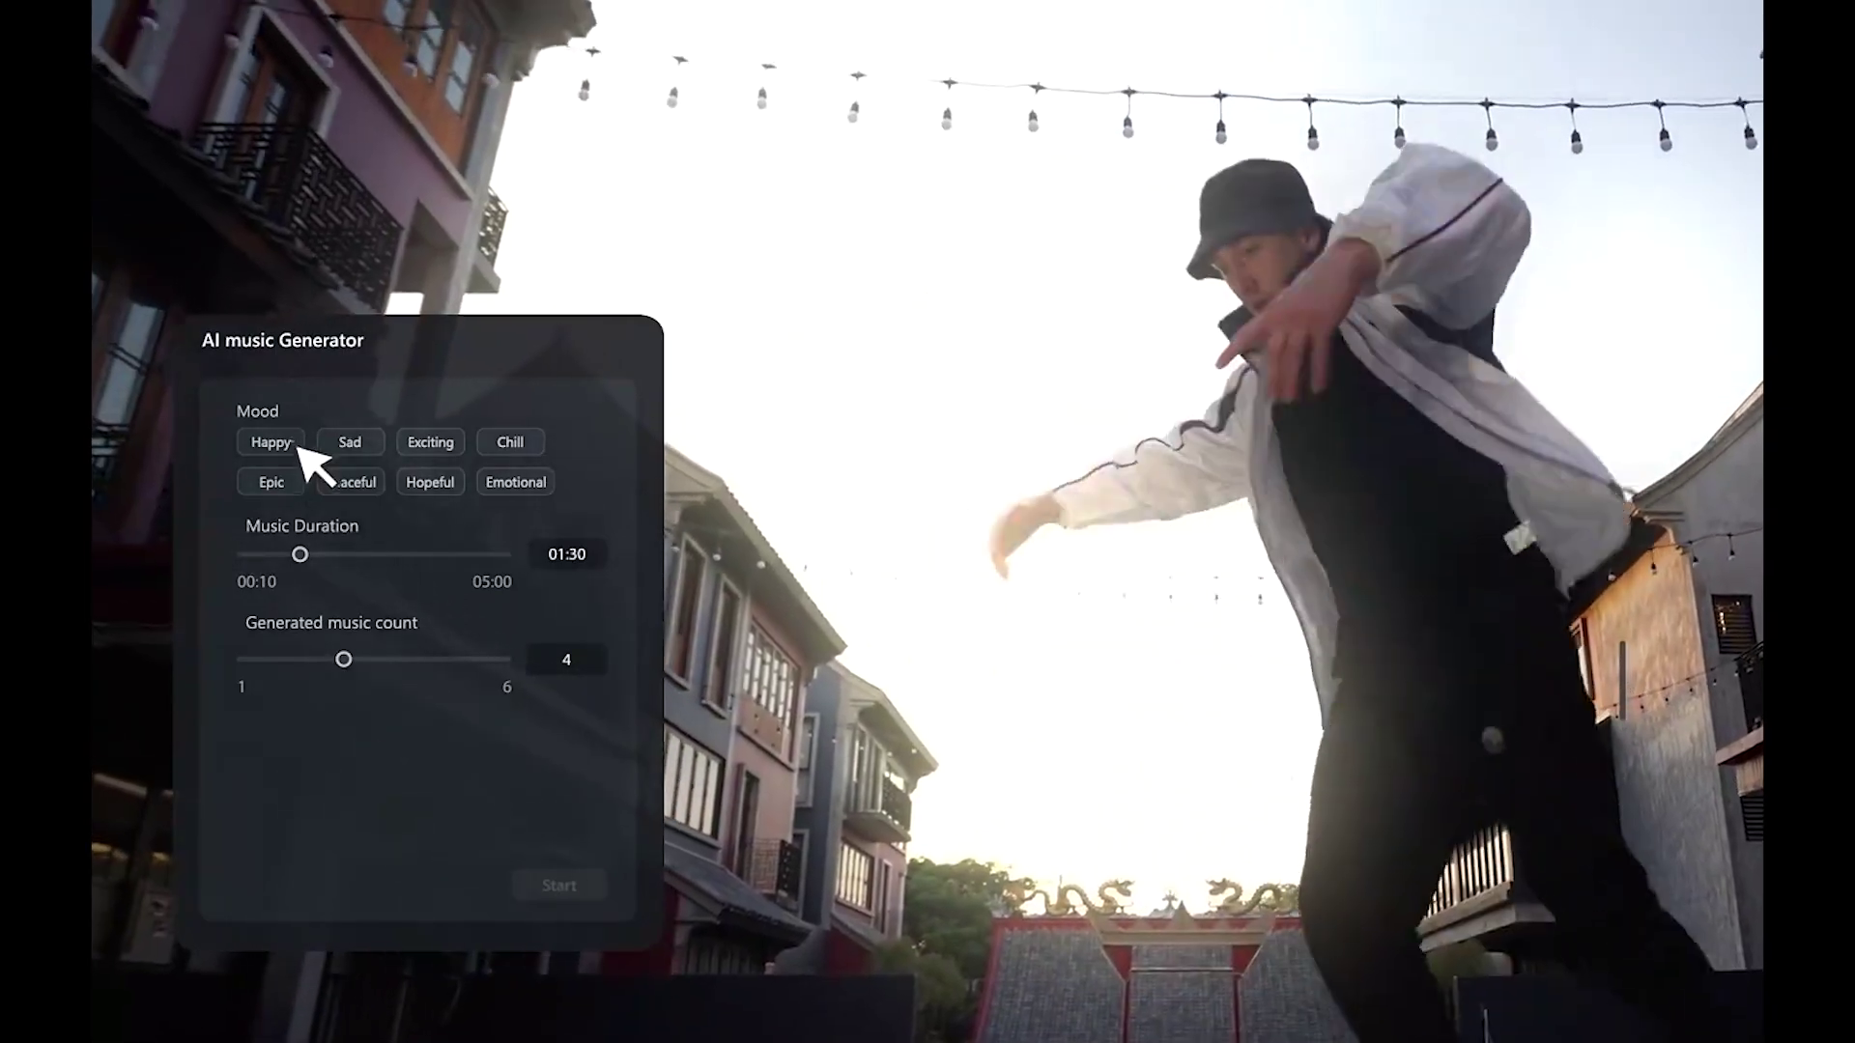
# Generate AI music tracks in the Happy mood.
pyautogui.click(255, 523)
pyautogui.click(599, 887)
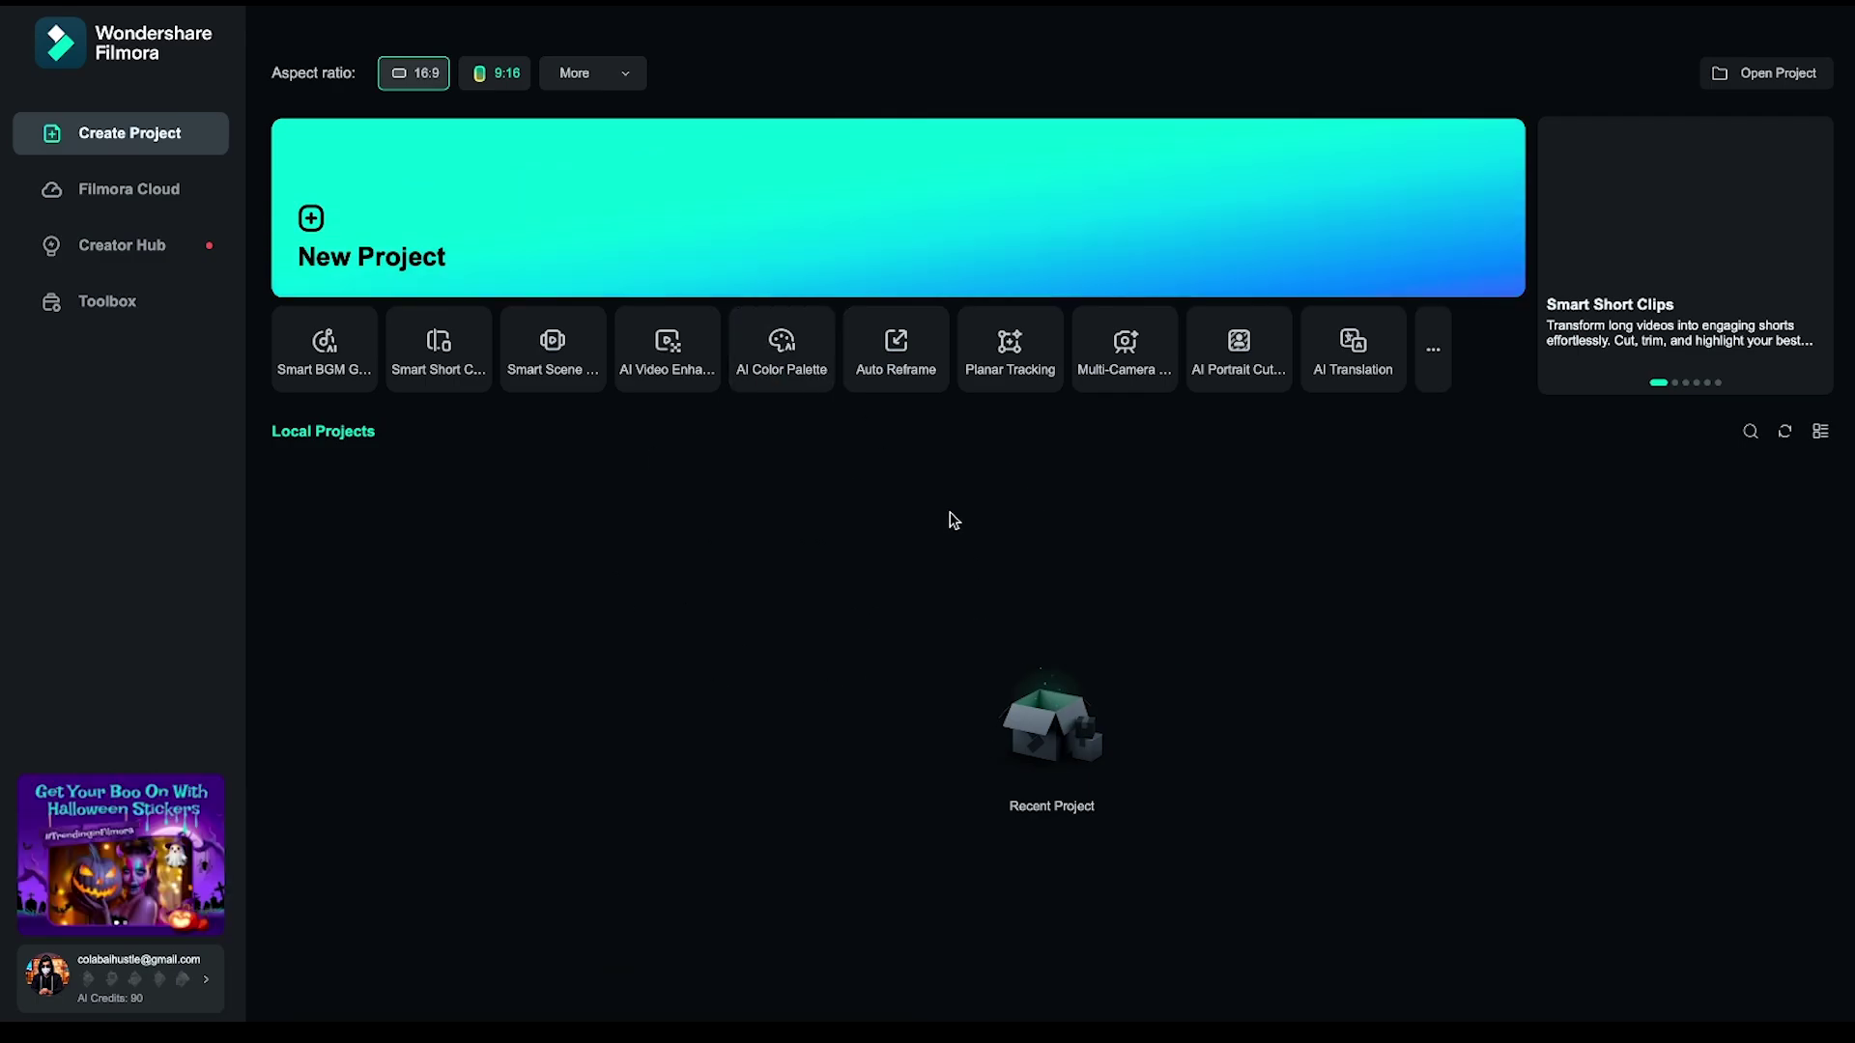
# Start a new project and import 1.mp4 and 2.mp4.
pyautogui.click(715, 210)
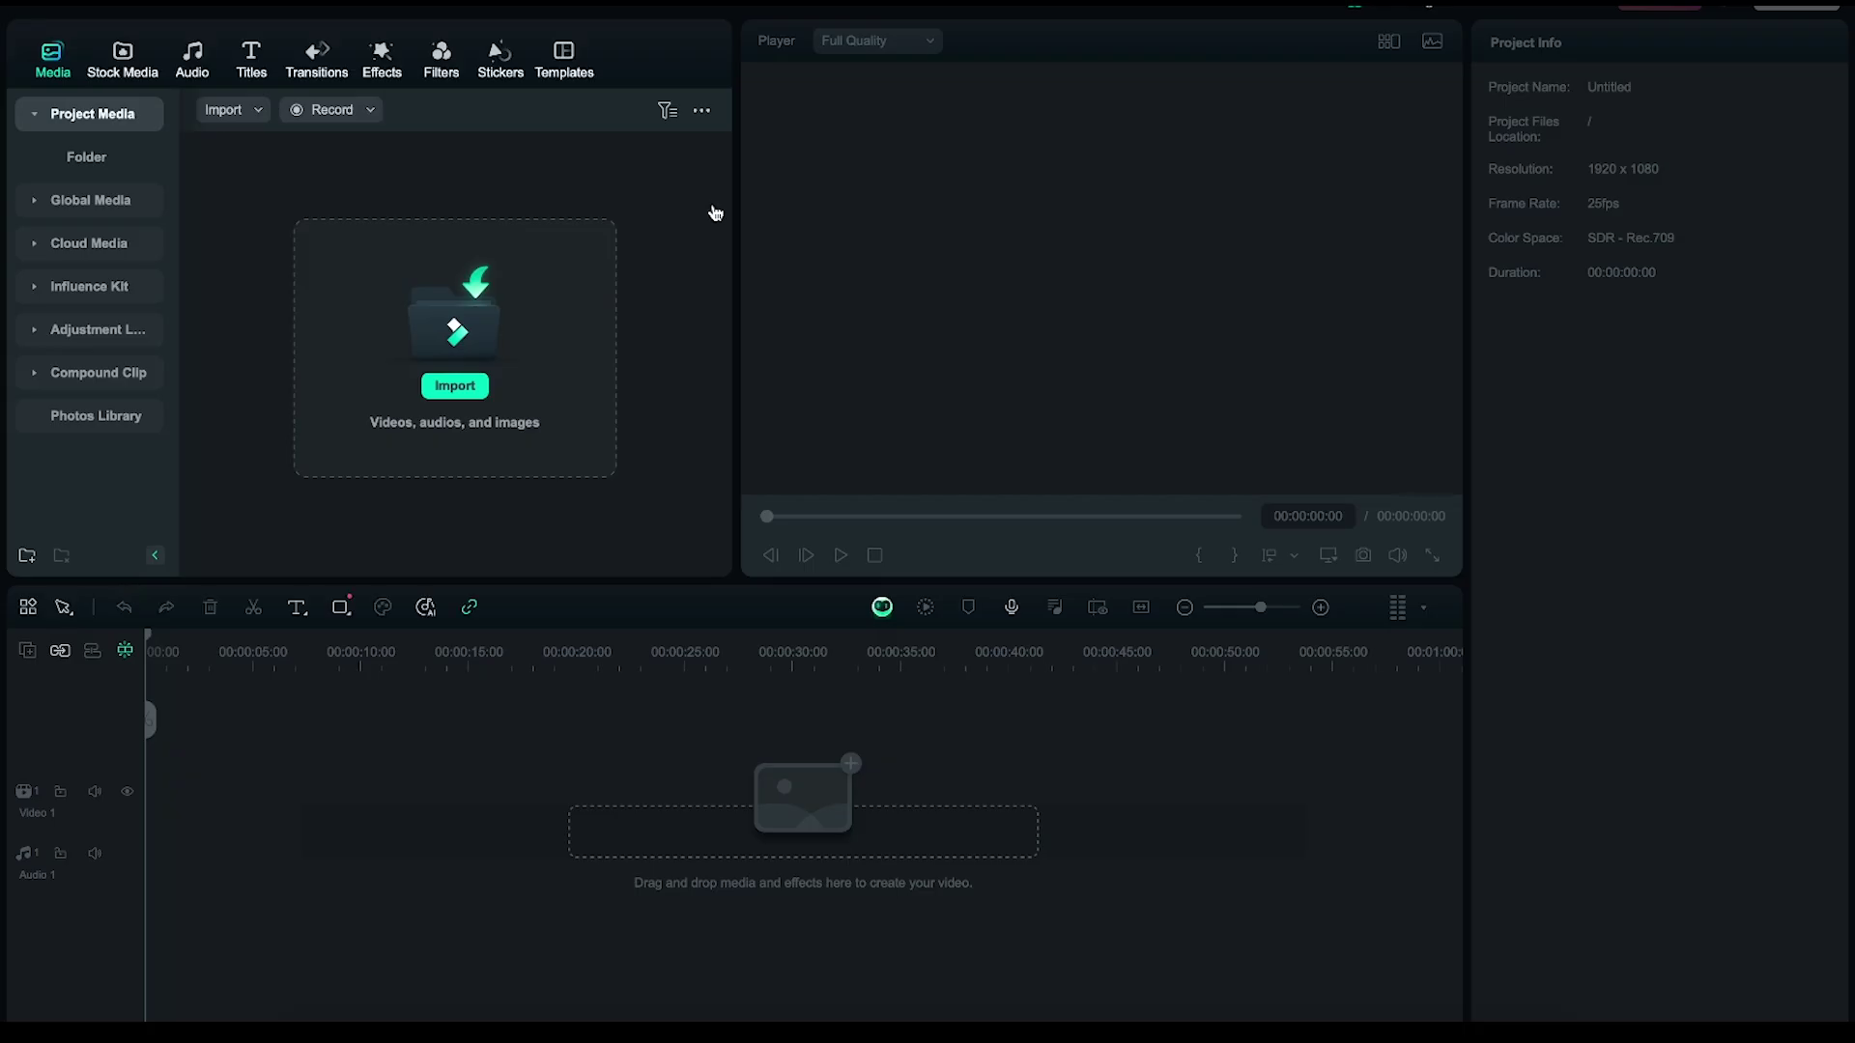
pyautogui.click(454, 385)
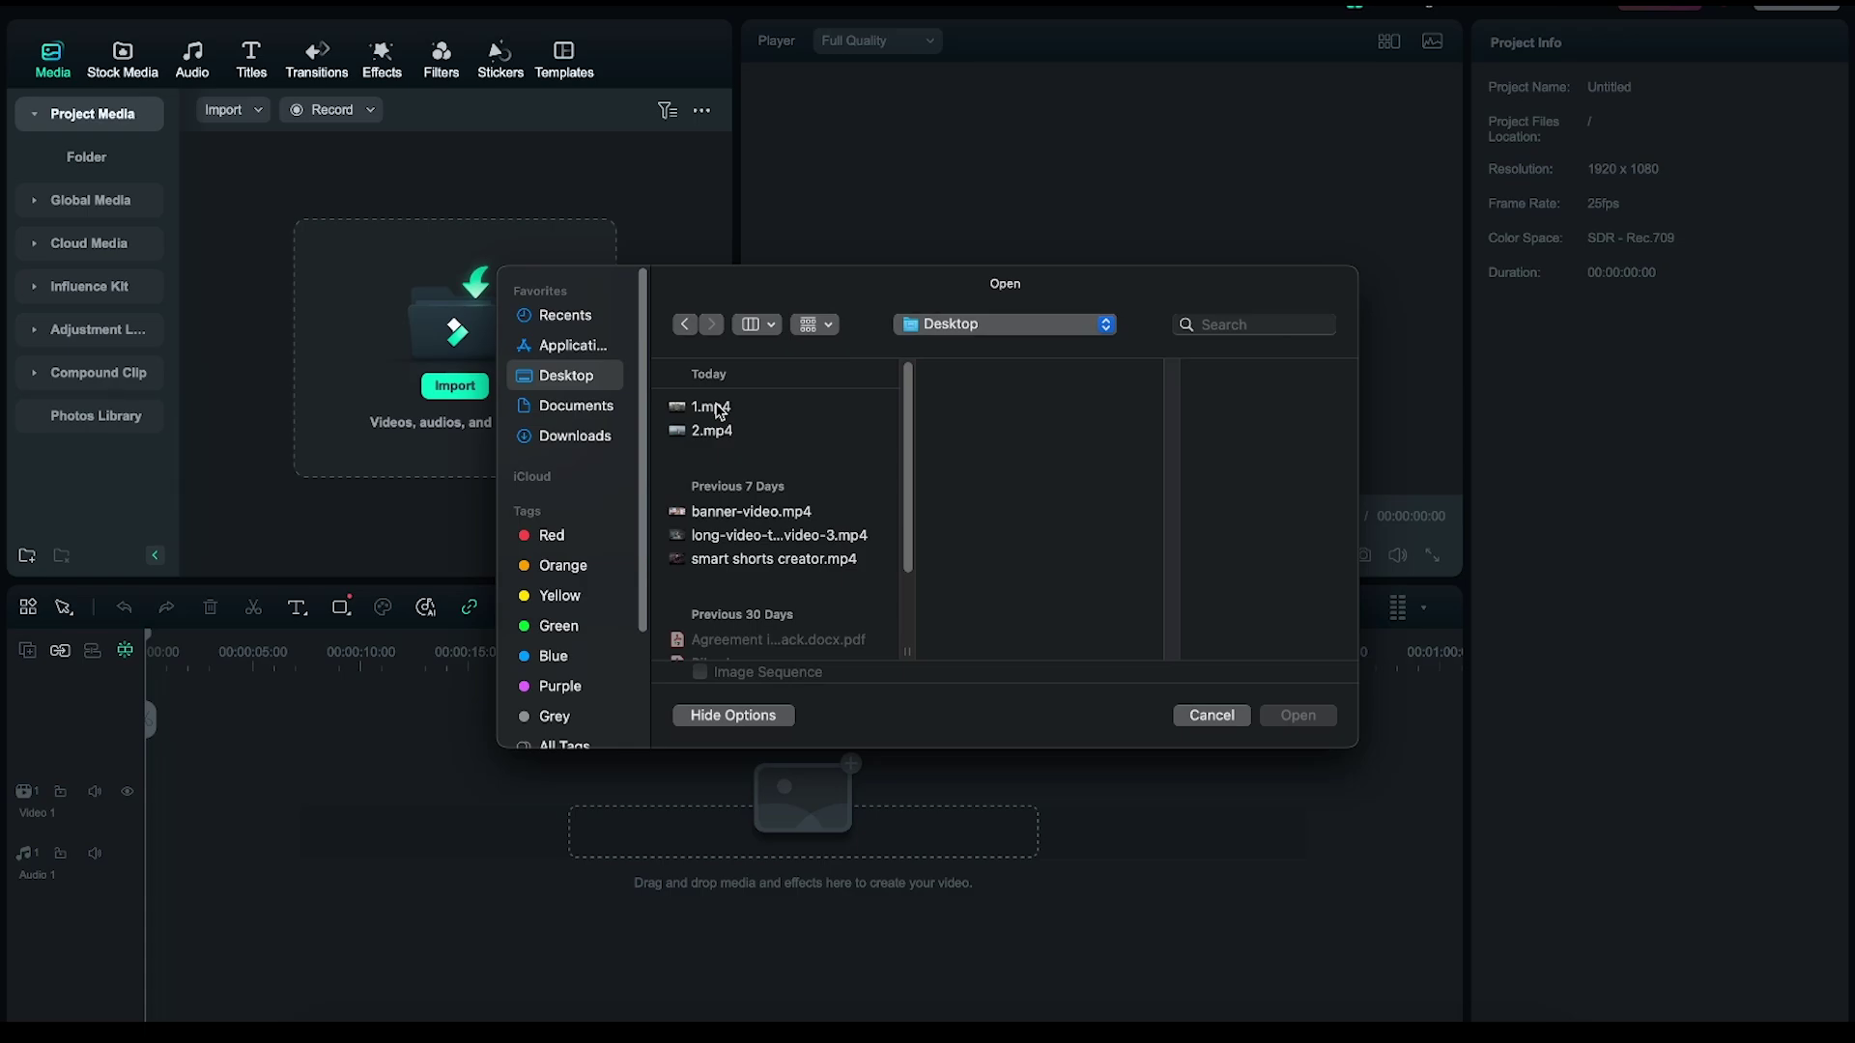
pyautogui.click(720, 411)
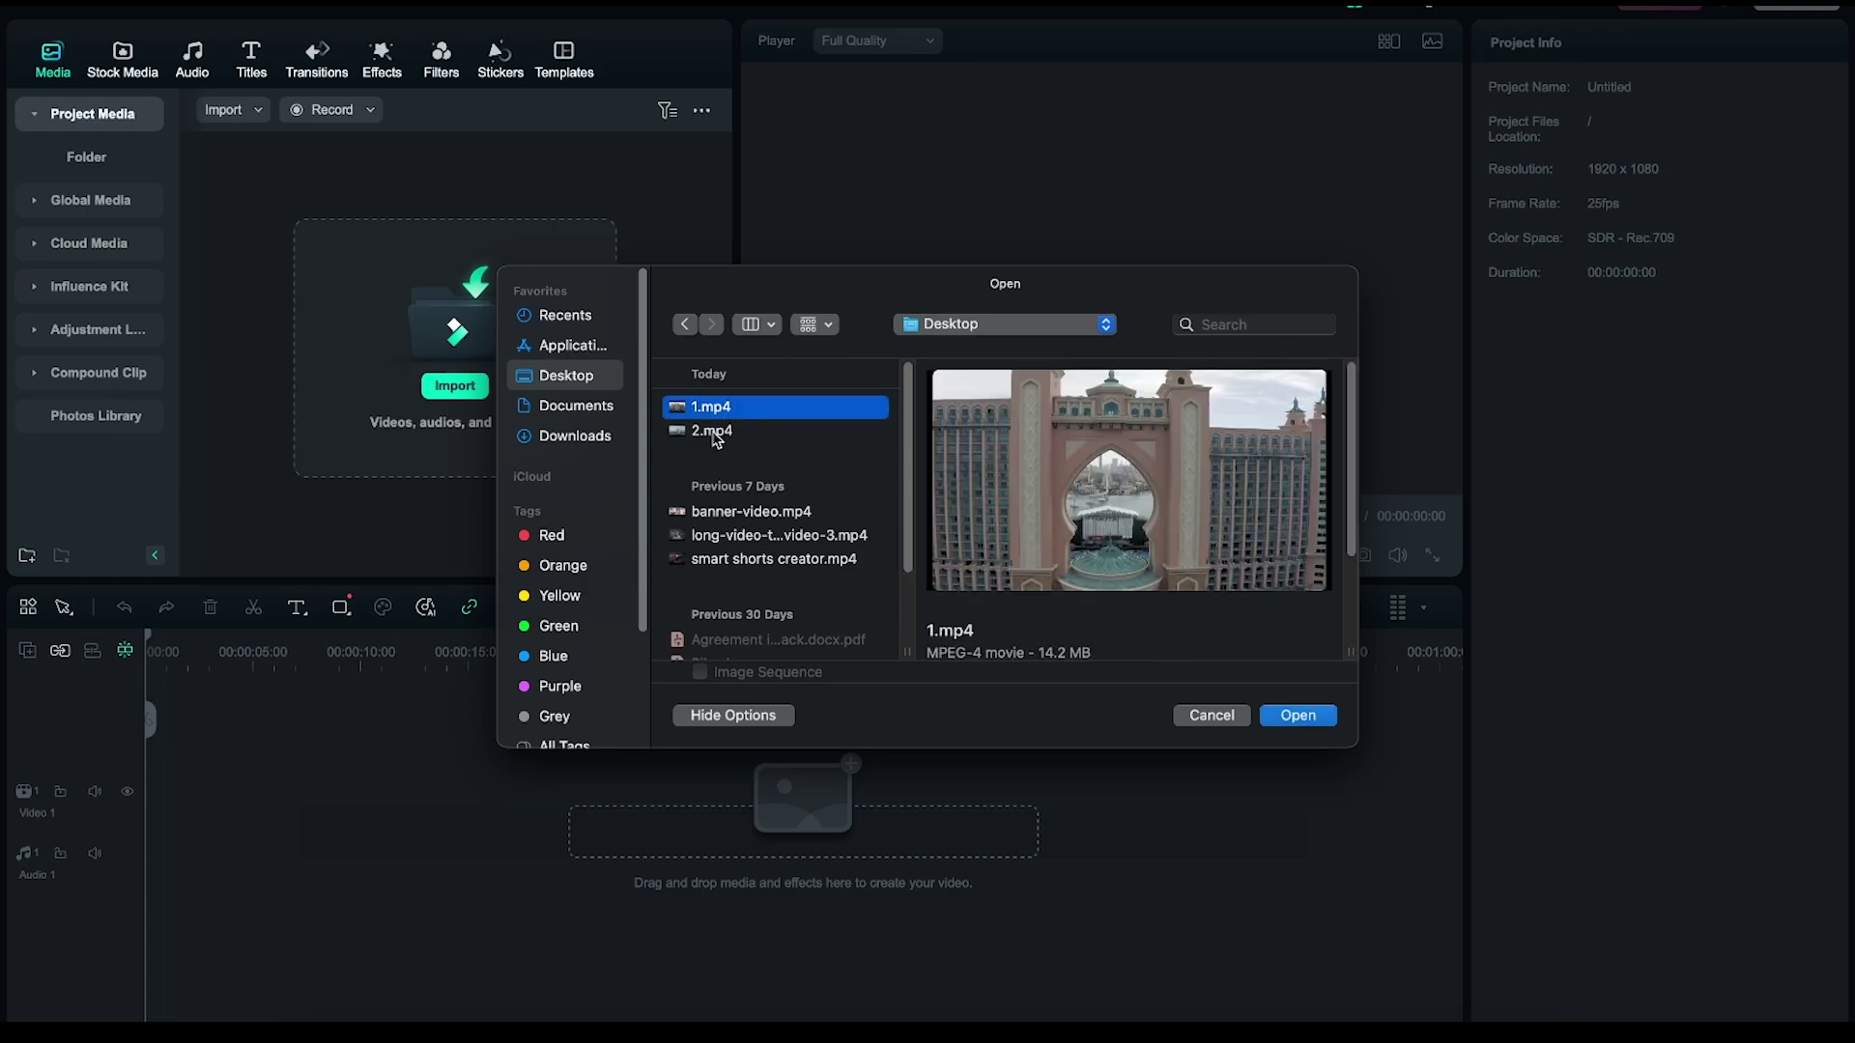
pyautogui.keyDown('shift'); pyautogui.click(716, 430); pyautogui.keyUp('shift')
pyautogui.click(1315, 722)
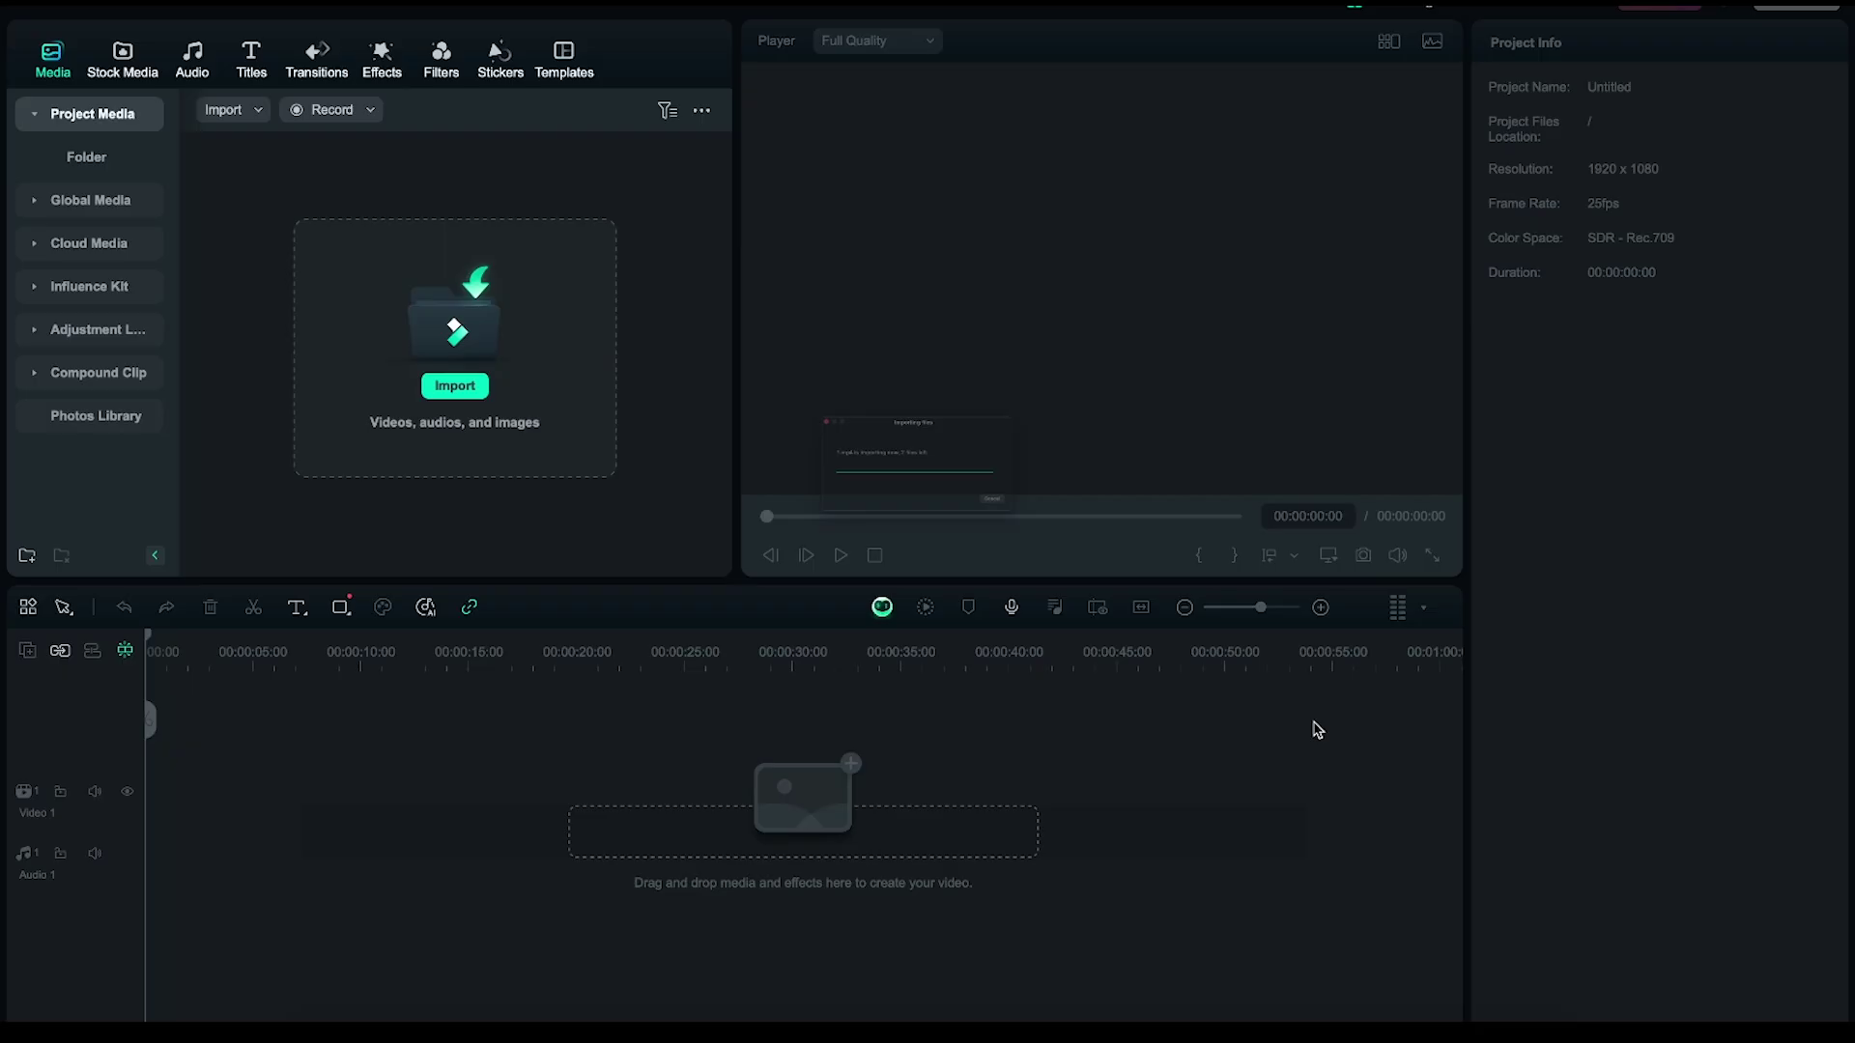
# Place both clips back to back on the video track, answering the resolution prompt.
pyautogui.click(475, 287)
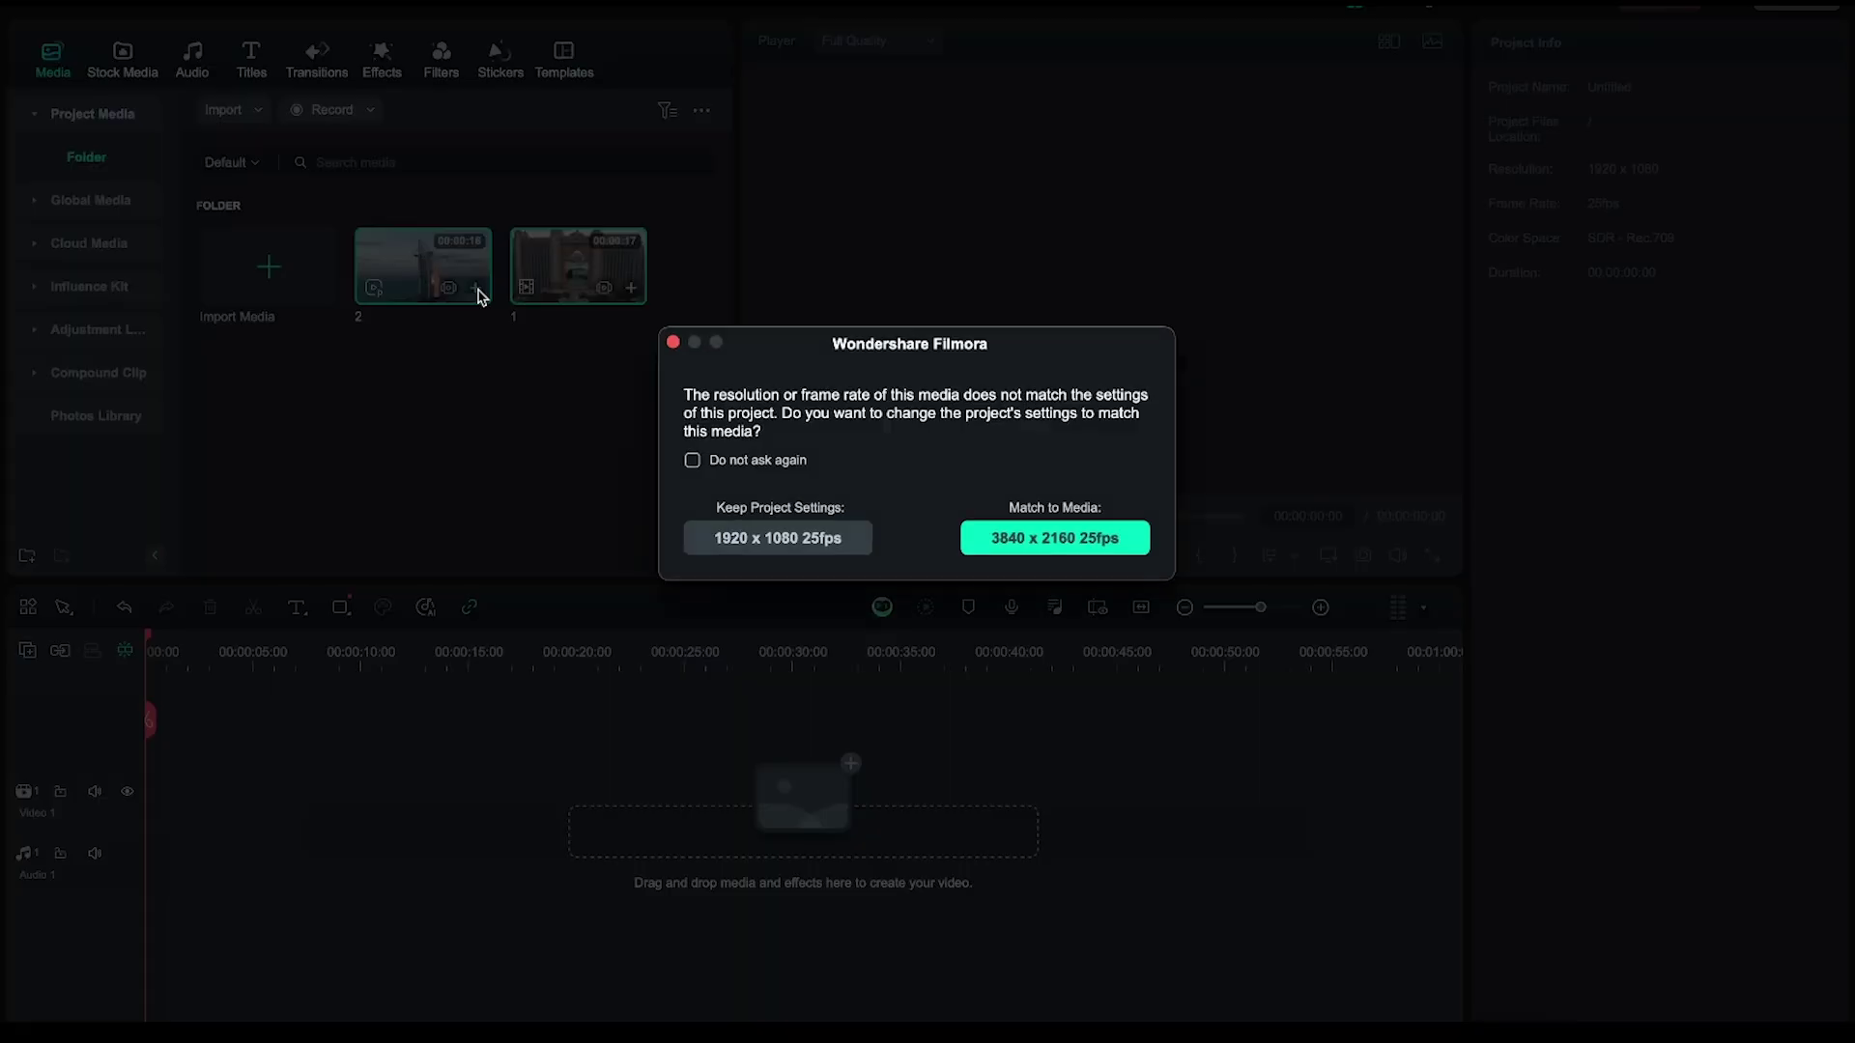
pyautogui.click(778, 534)
pyautogui.click(630, 287)
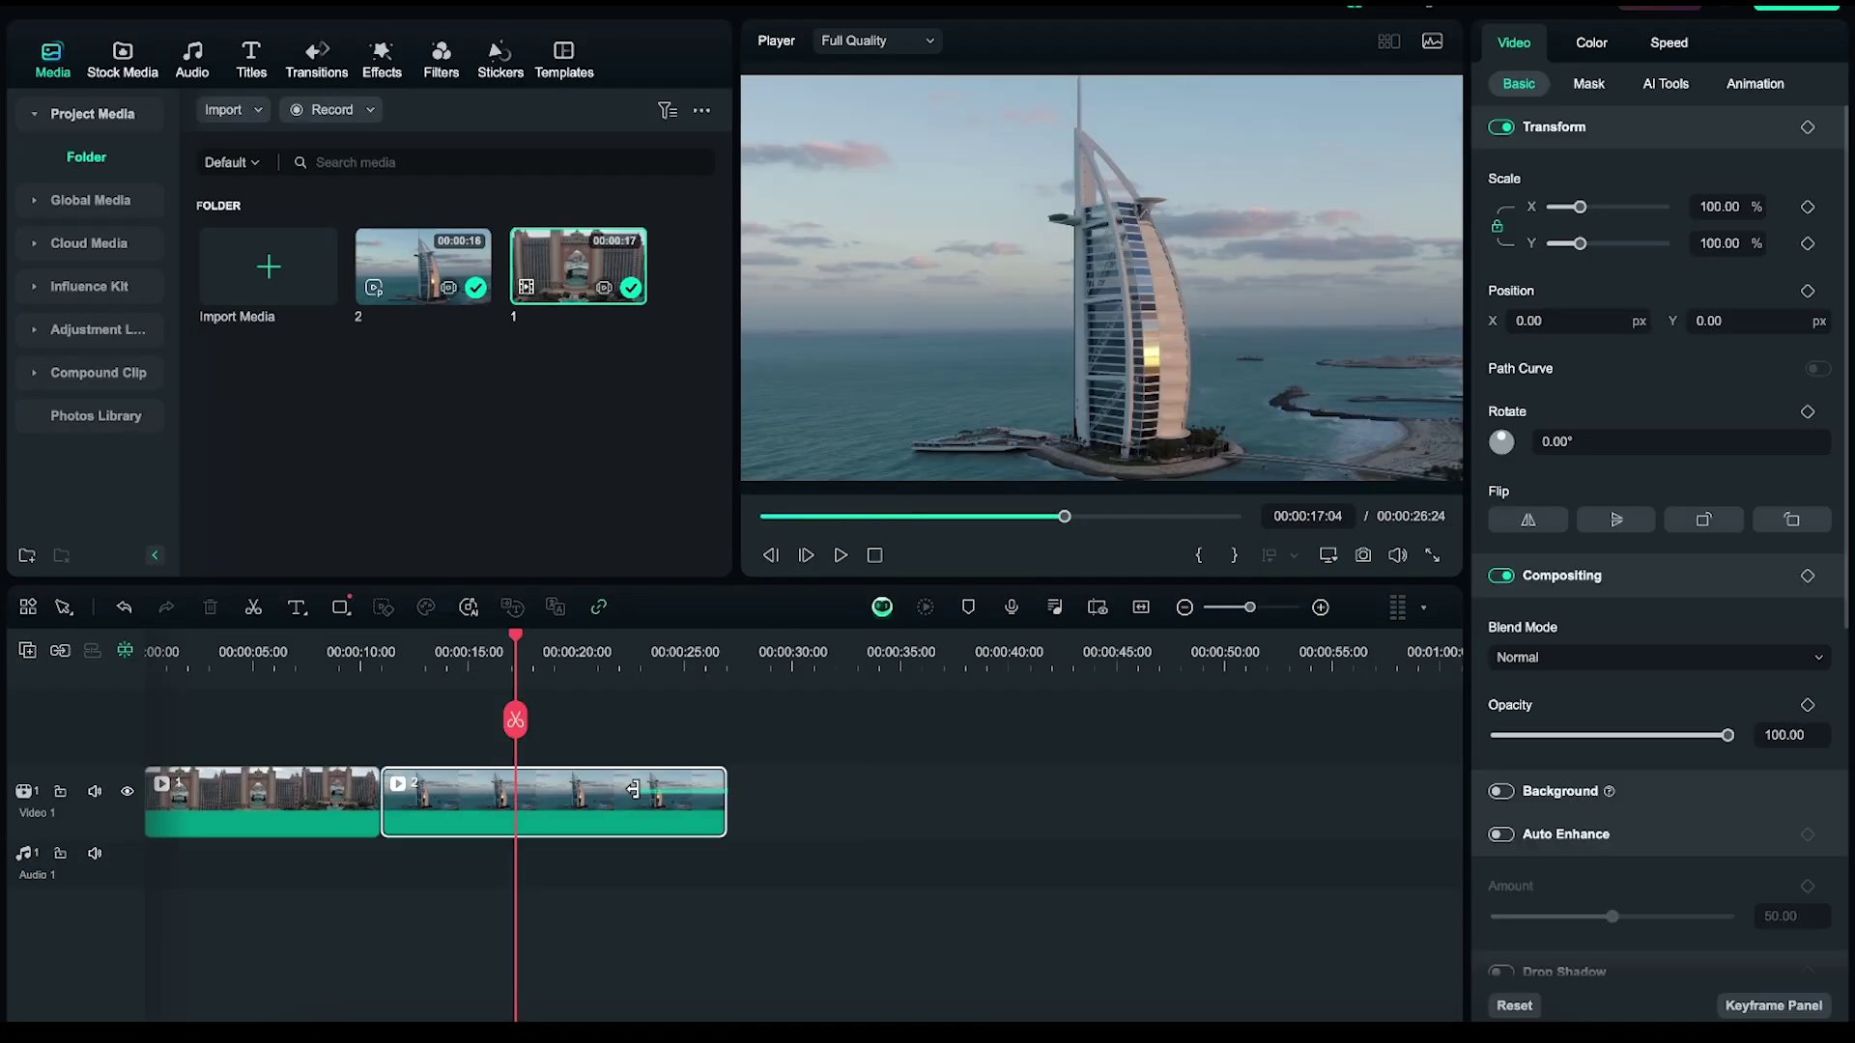
# Trim the second clip's end so the project runs 21:03, and save the customized toolbar.
pyautogui.moveTo(724, 806); pyautogui.dragTo(599, 806)
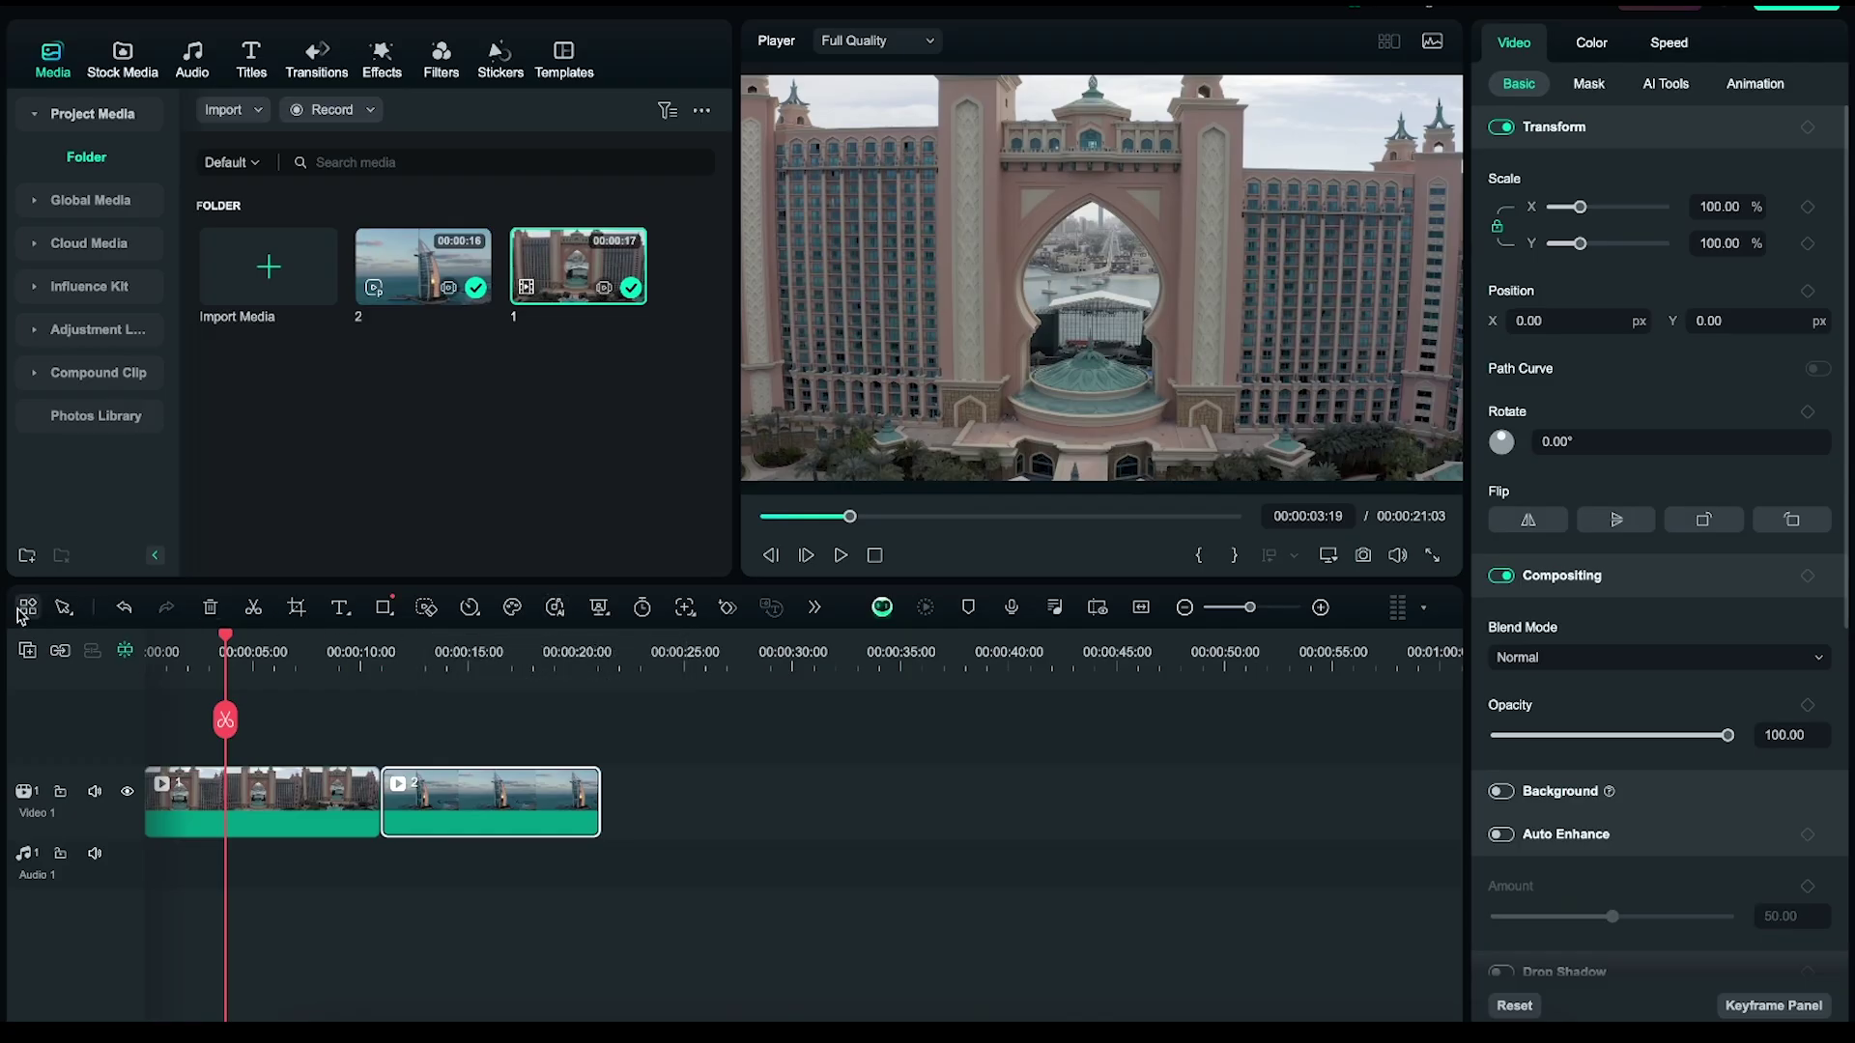
pyautogui.click(26, 608)
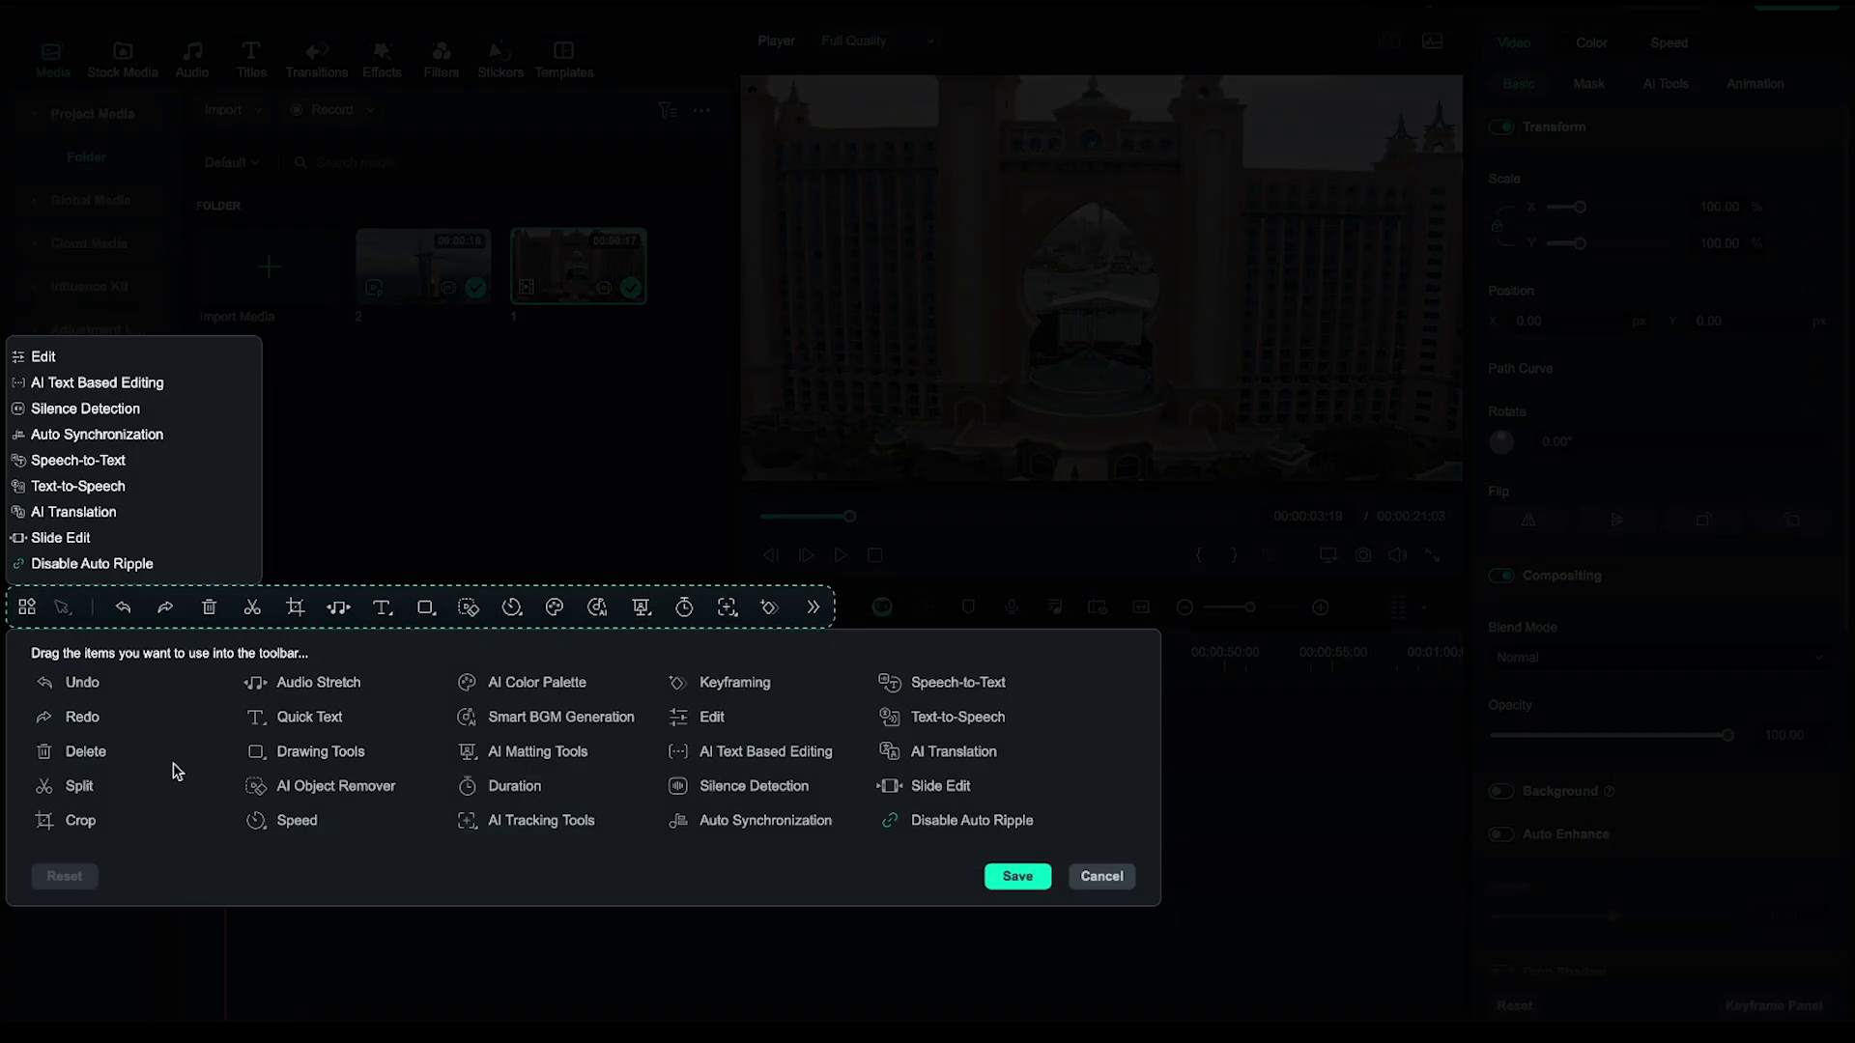
pyautogui.click(1017, 876)
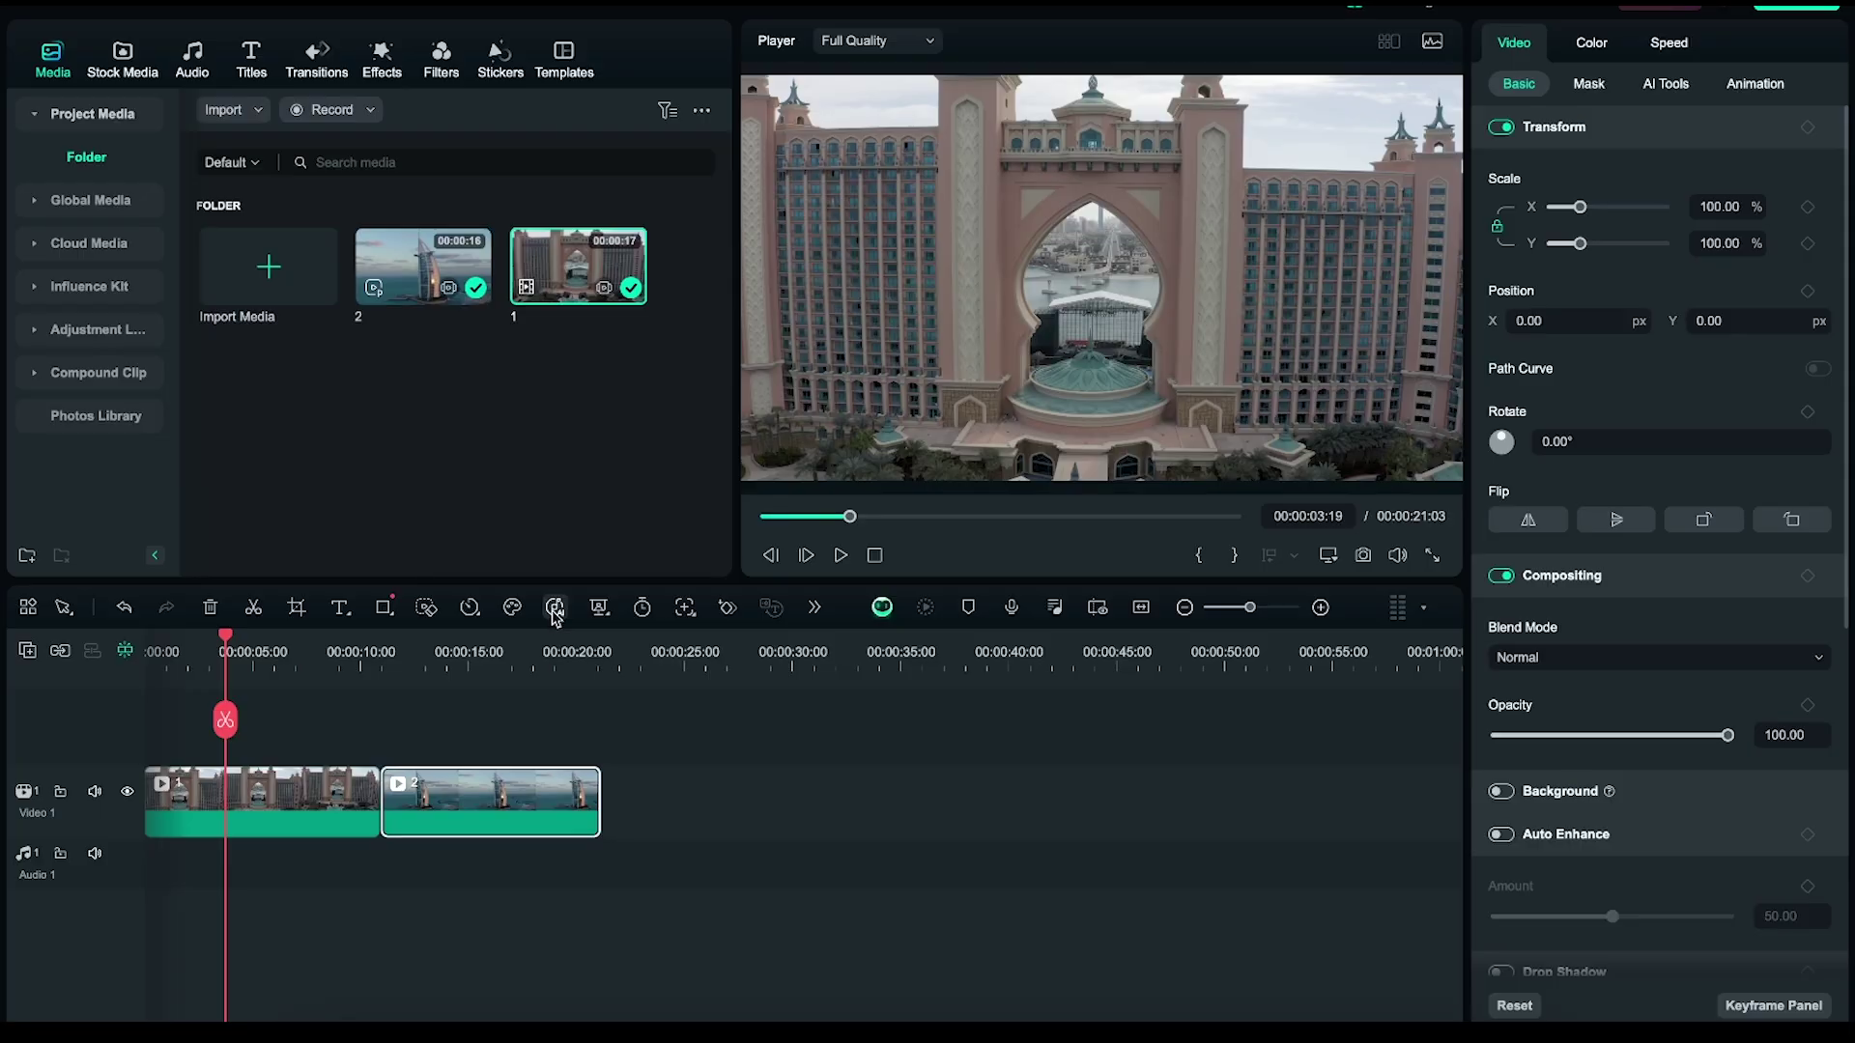
# Generate Smart BGM music onto Audio 2 and return the playhead to the start.
pyautogui.click(555, 610)
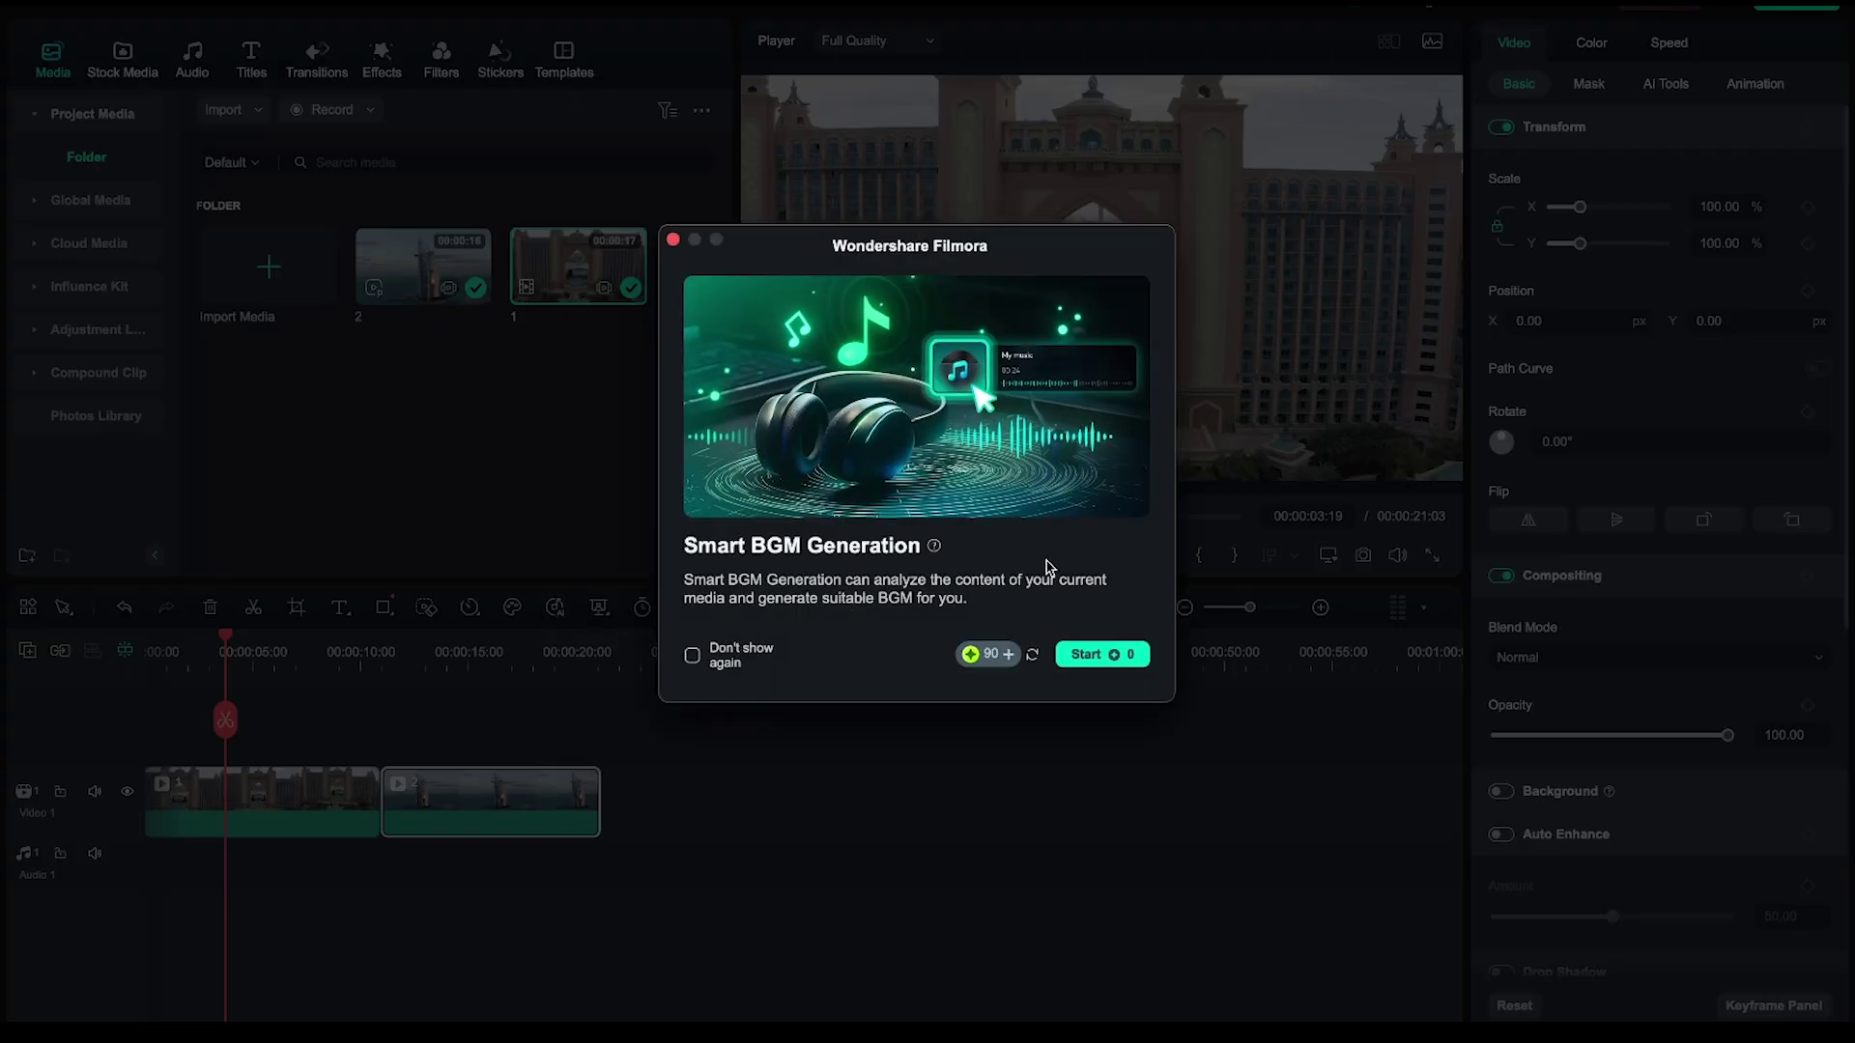
pyautogui.click(1098, 655)
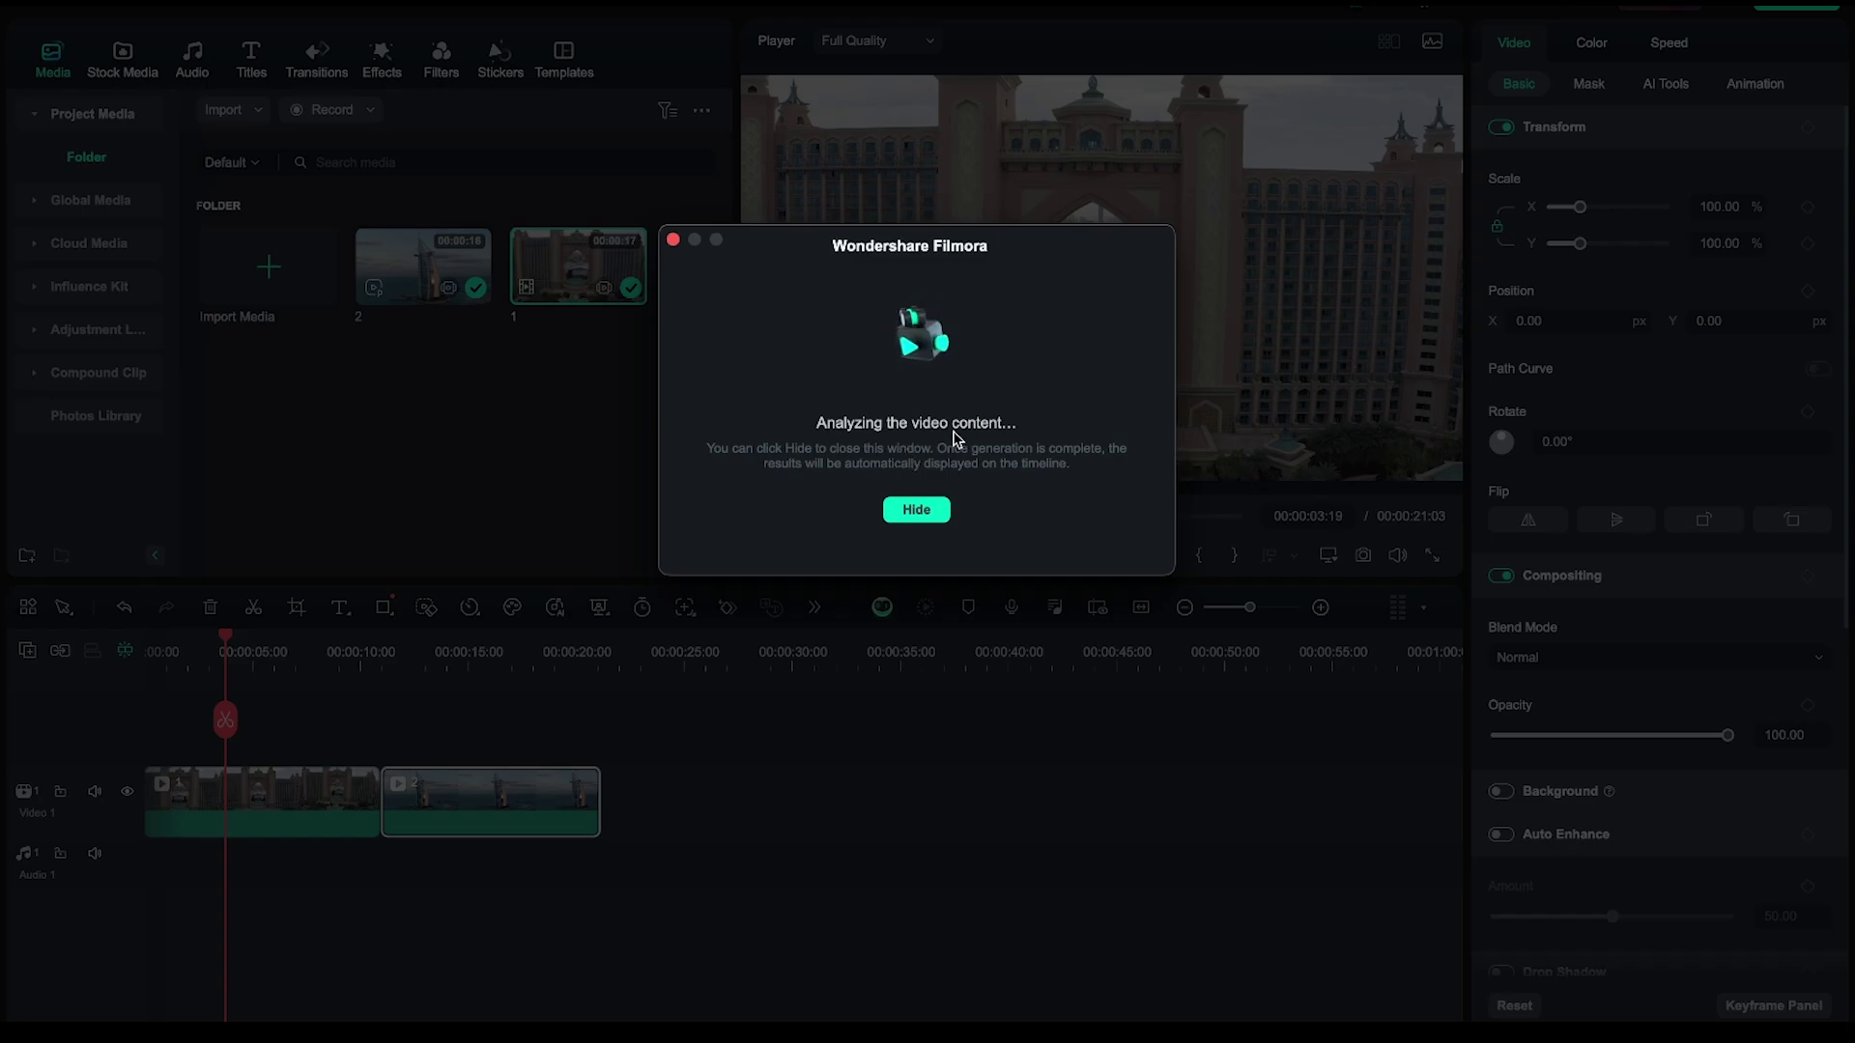
pyautogui.click(916, 511)
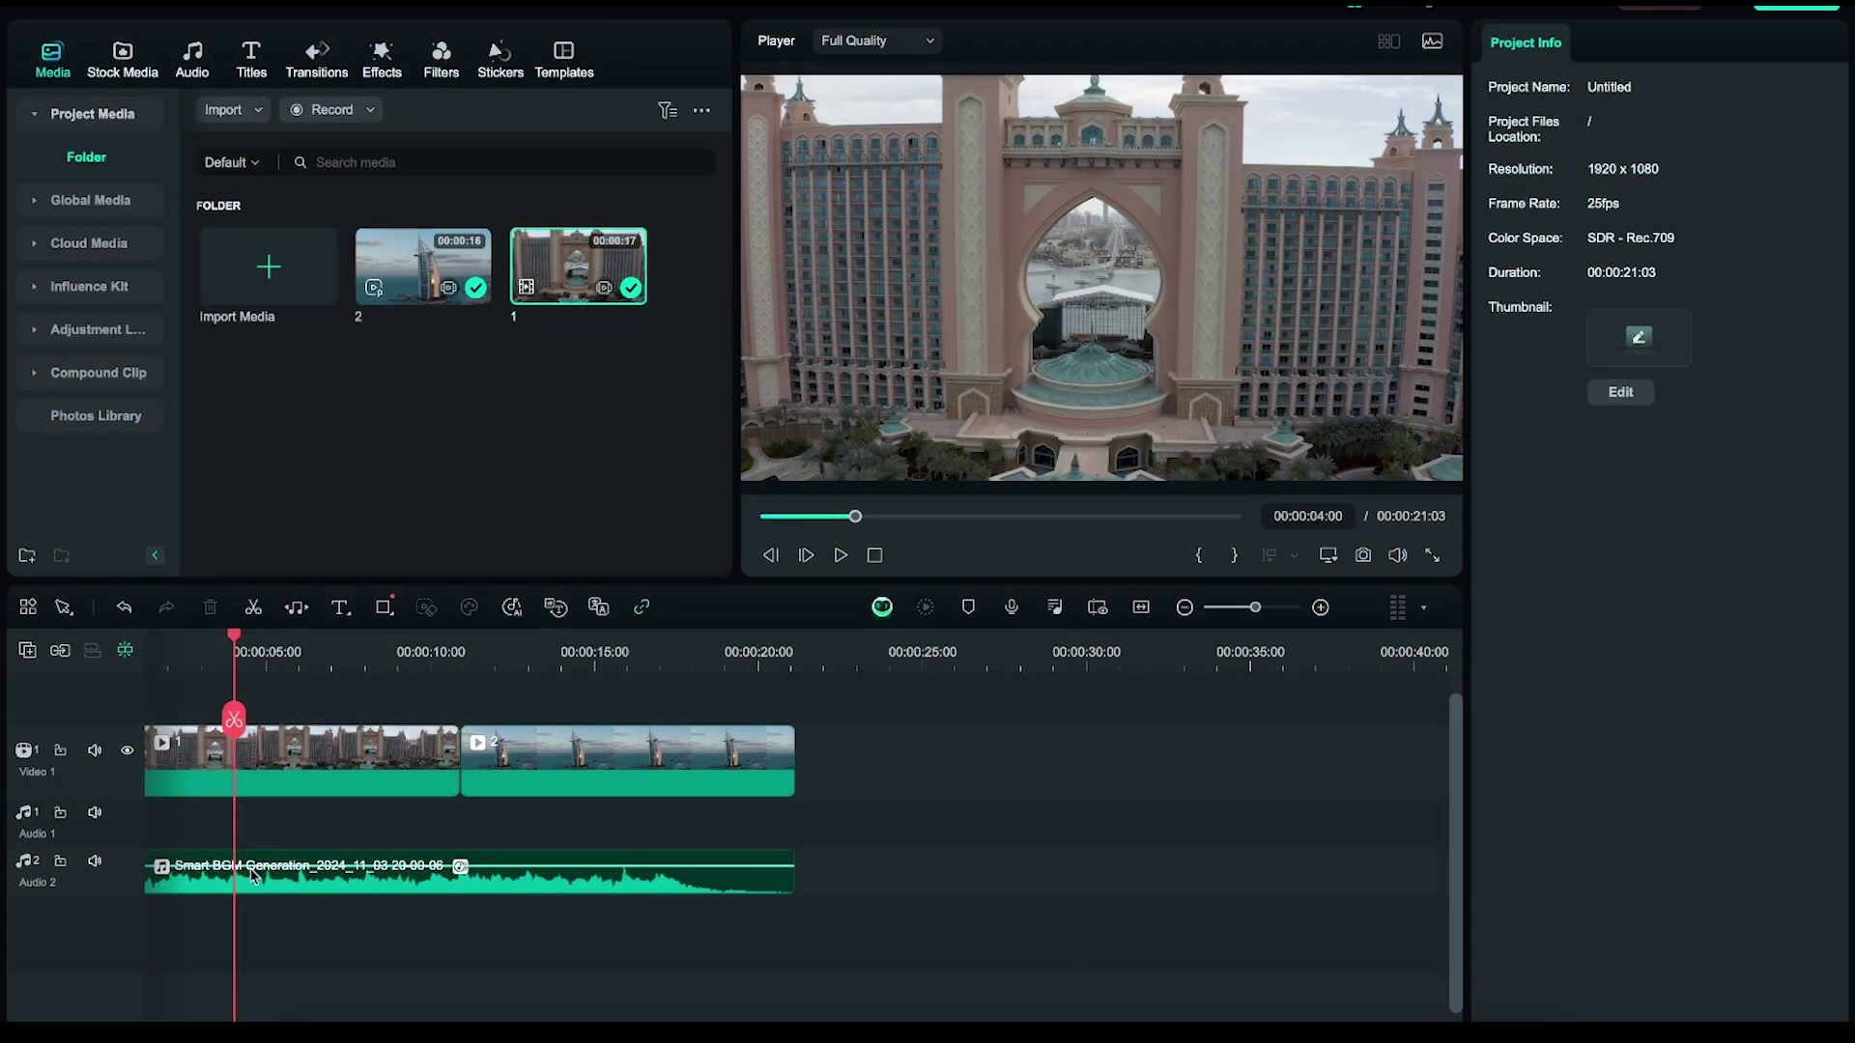
pyautogui.click(255, 869)
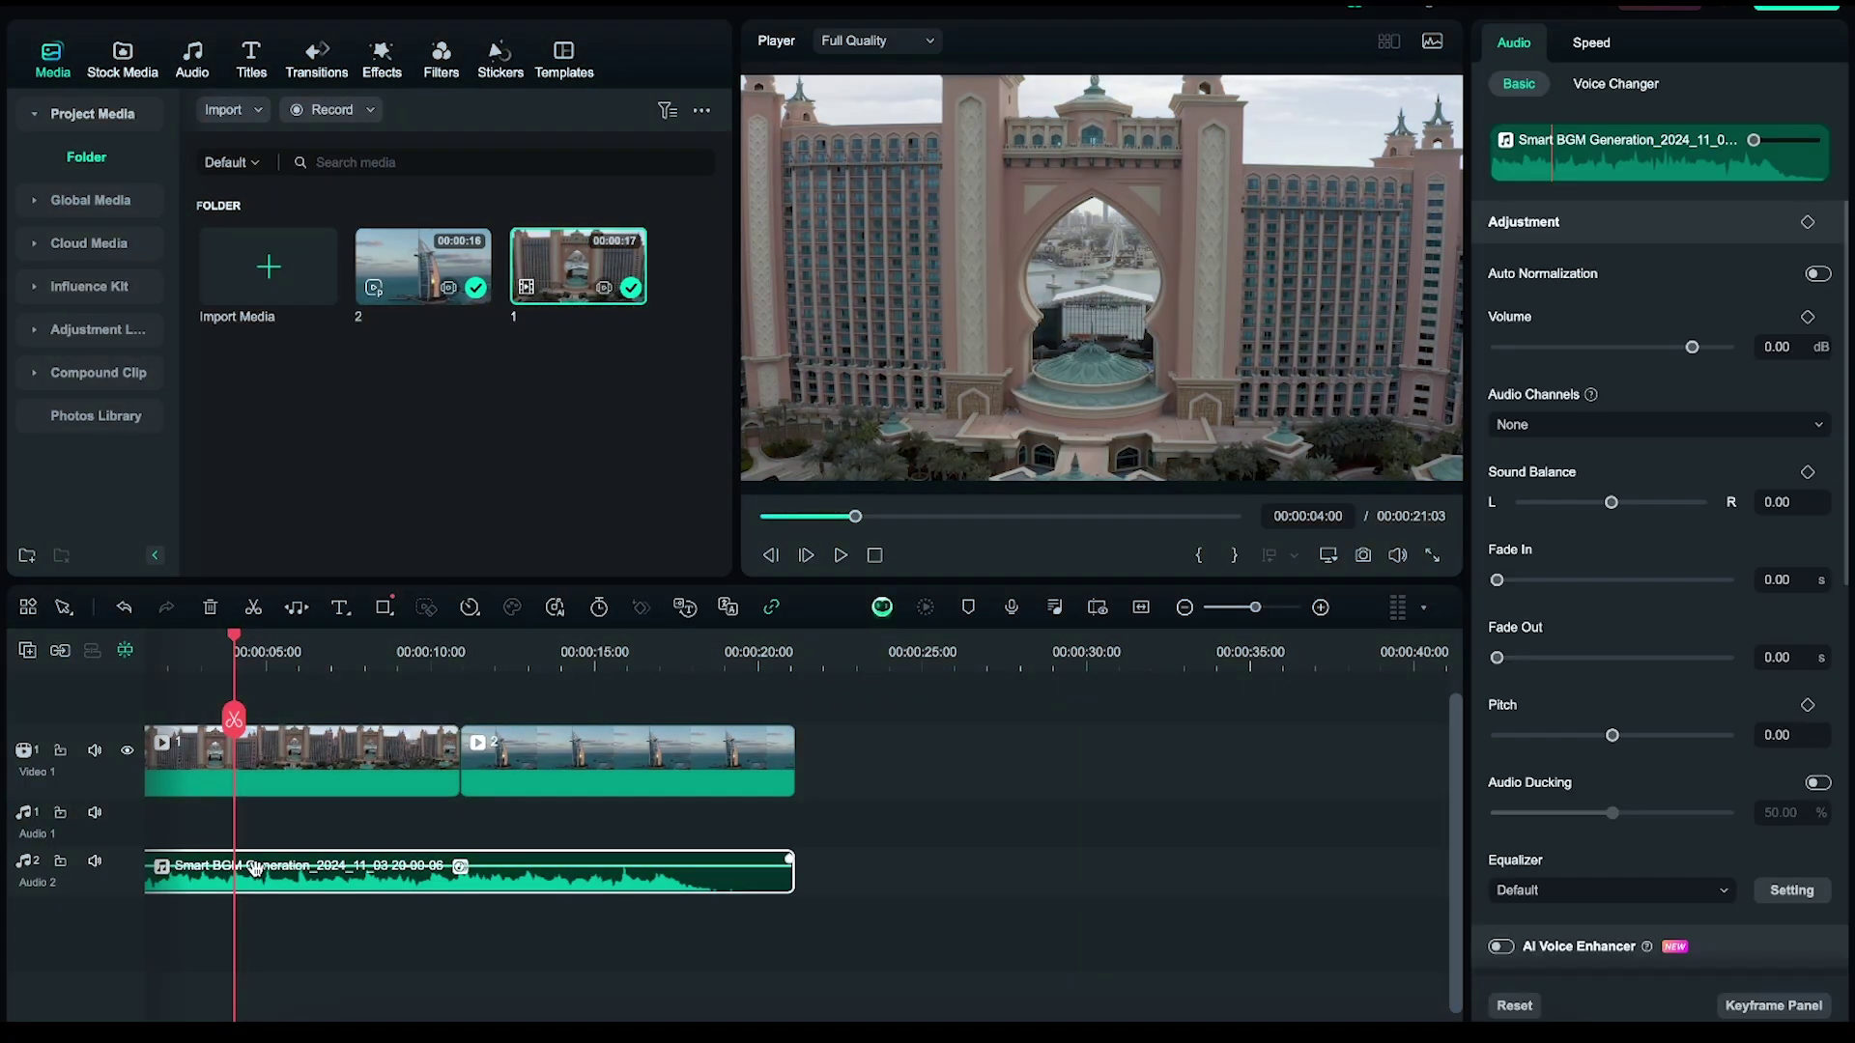
pyautogui.press('Home')
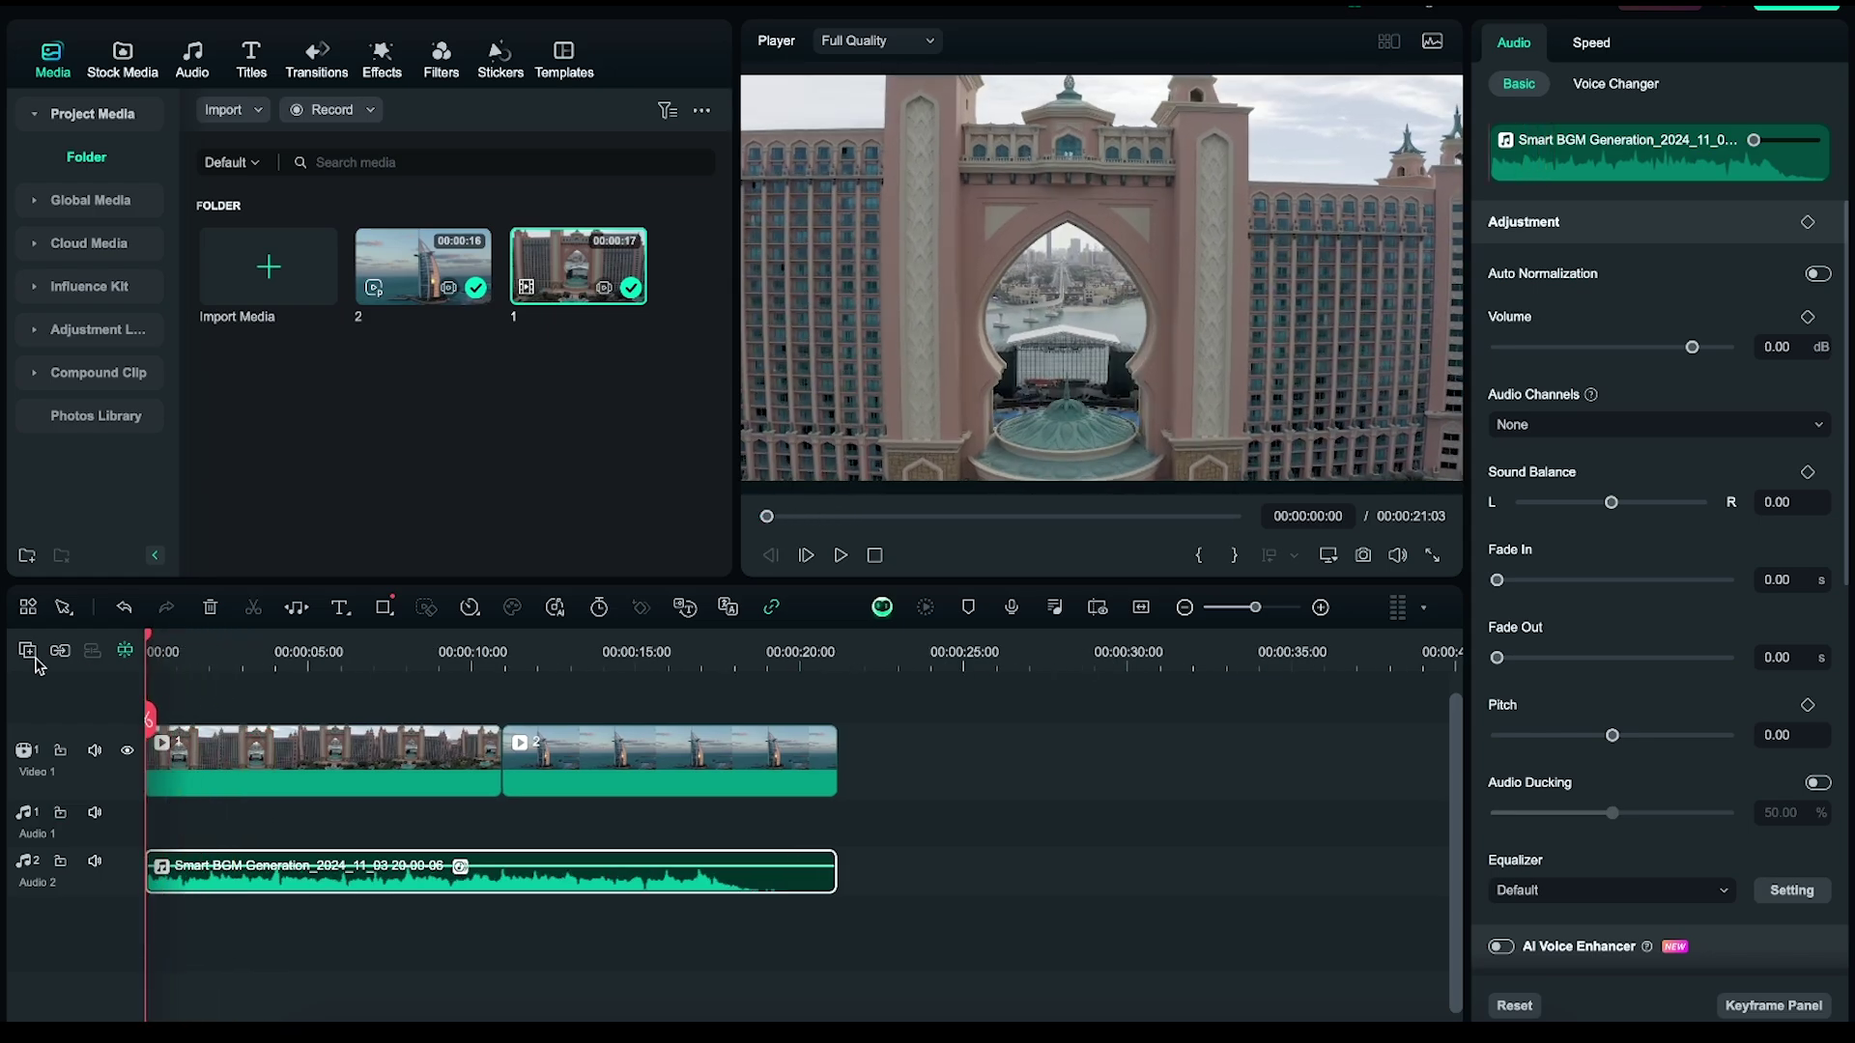
# Play back the project to preview it with the generated background music.
pyautogui.click(841, 557)
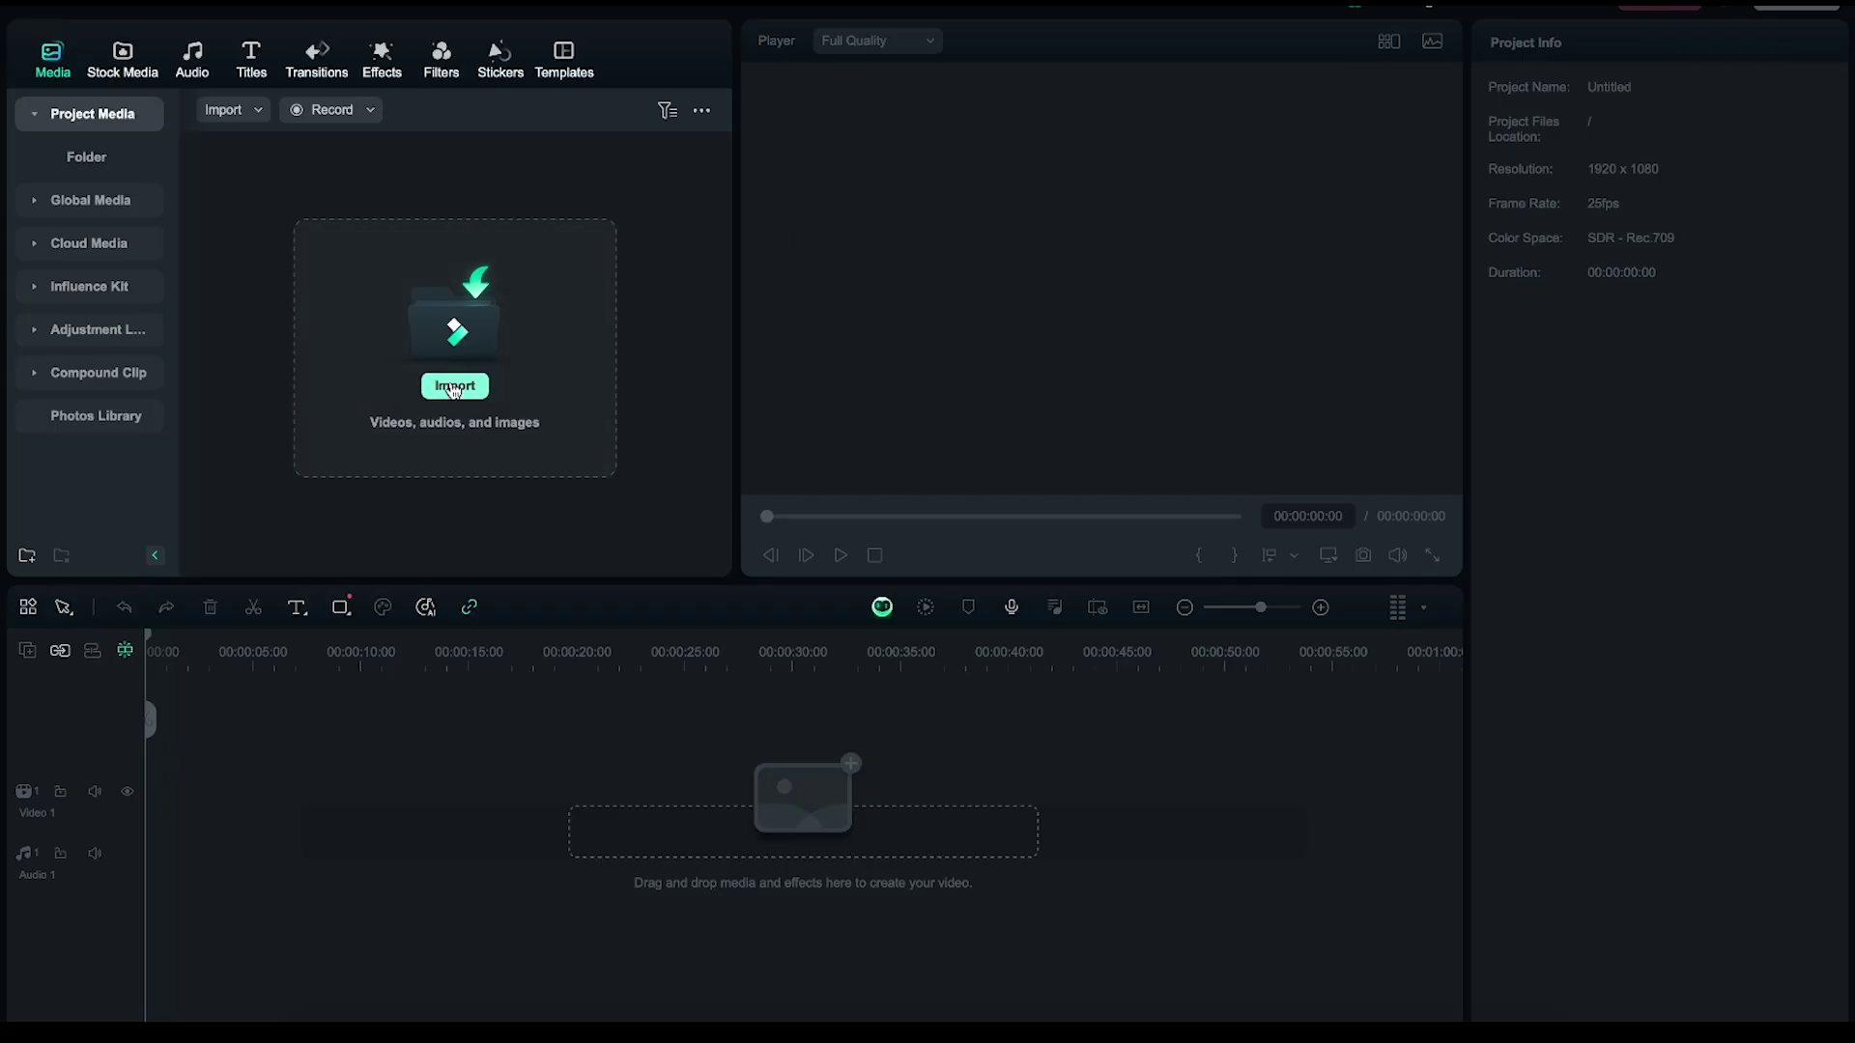
# Import the vertical talking-head video and place it on the video track.
pyautogui.click(729, 456)
pyautogui.click(1295, 716)
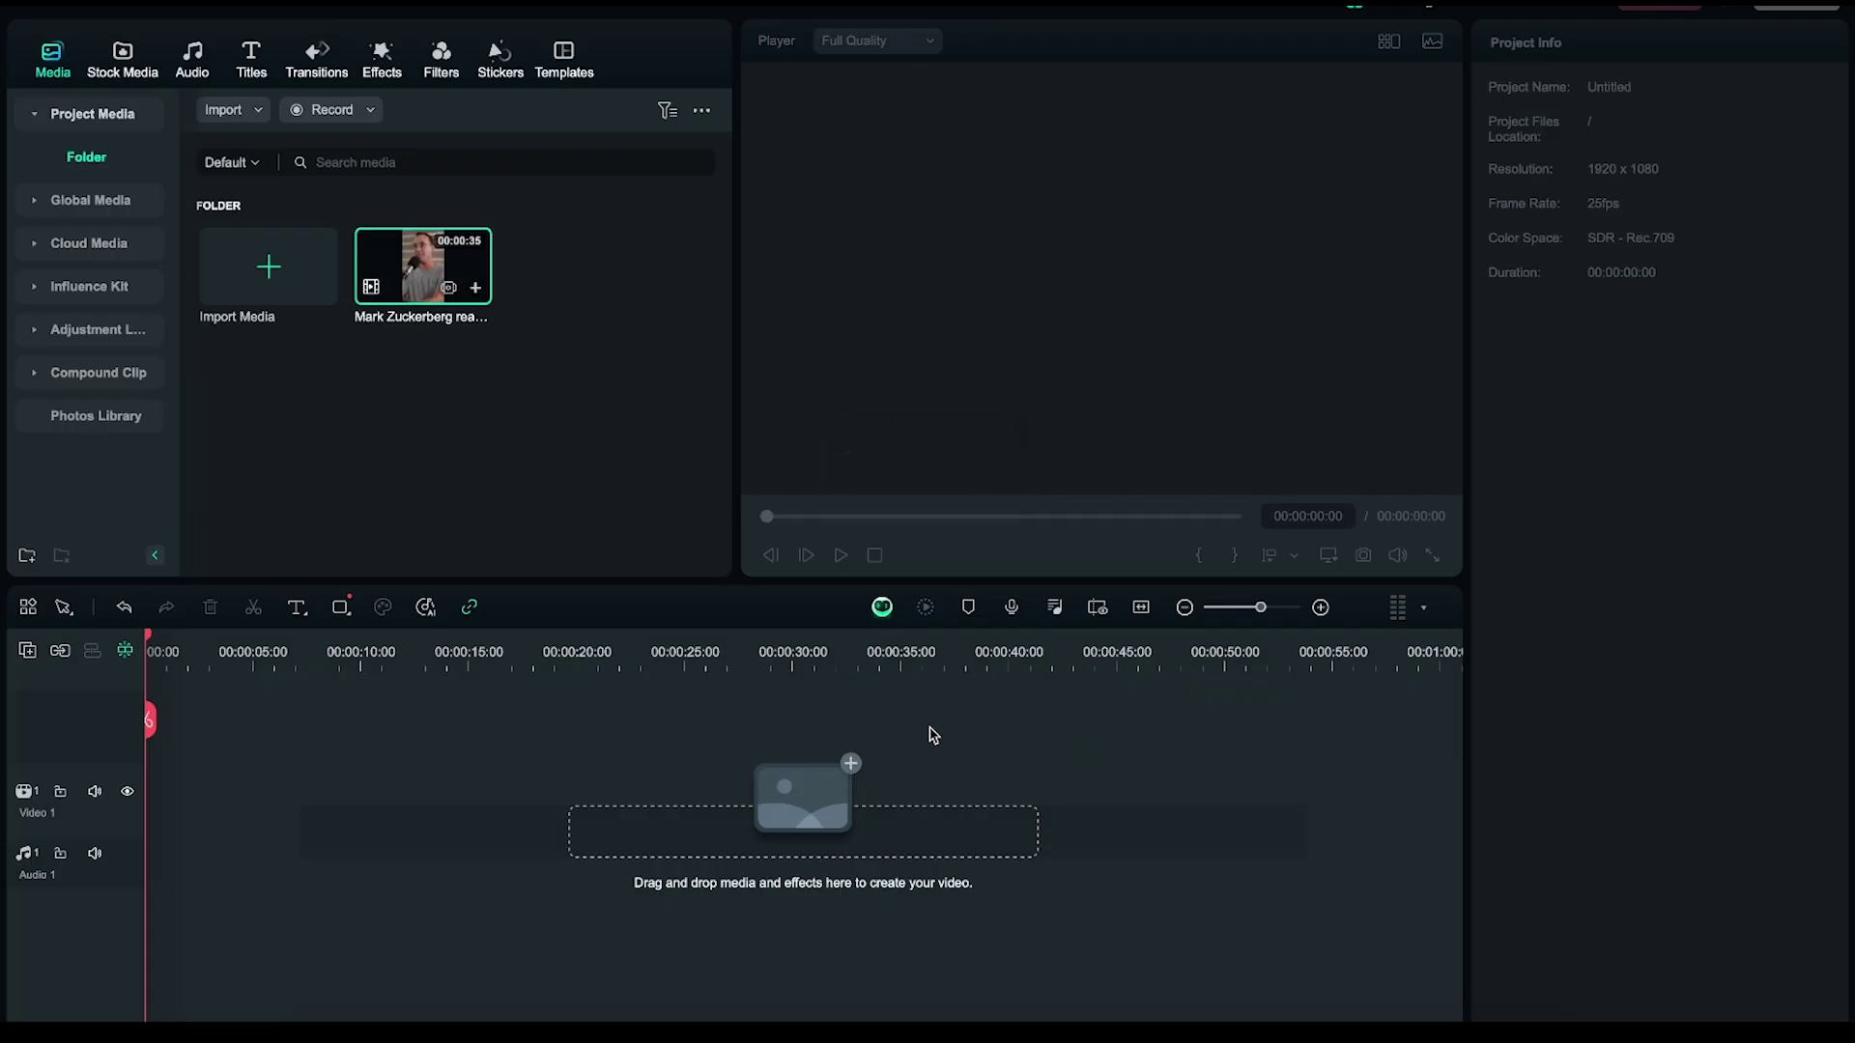
pyautogui.moveTo(425, 271); pyautogui.dragTo(319, 789)
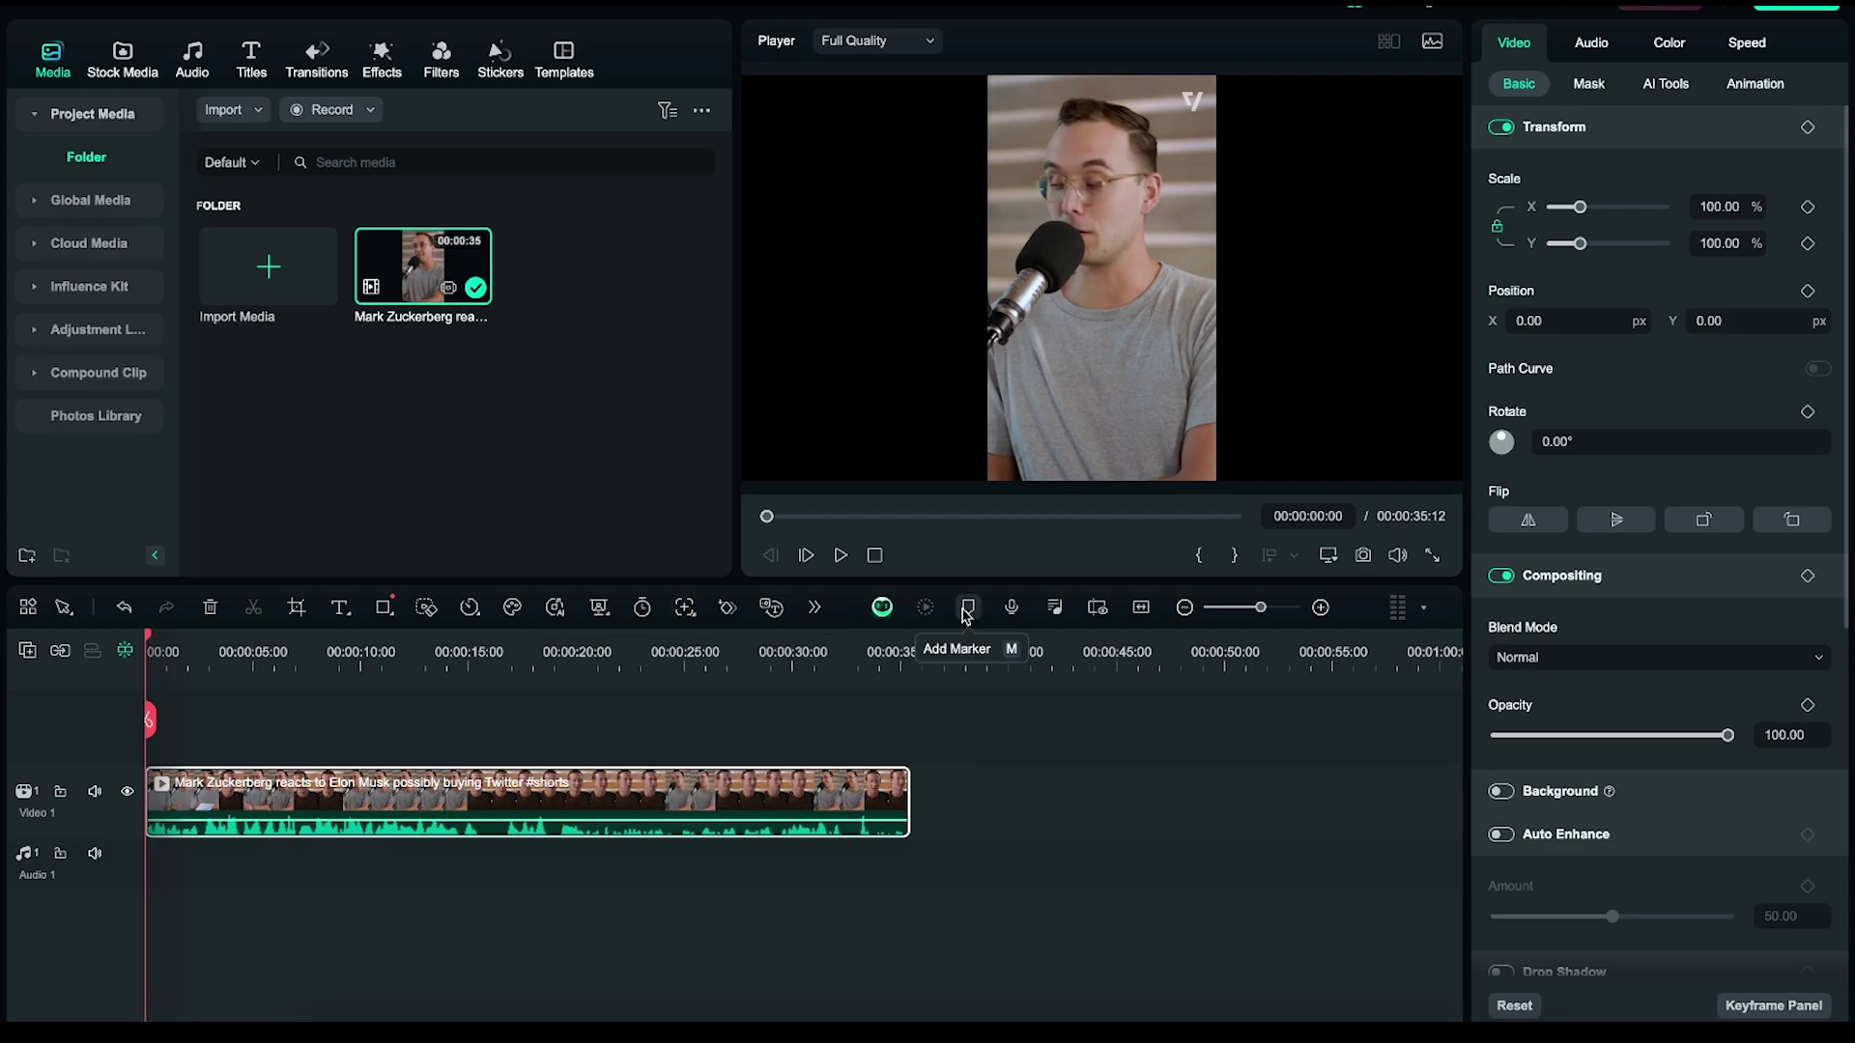
# Add AI Translation to the quick tools and save the customization.
pyautogui.click(28, 607)
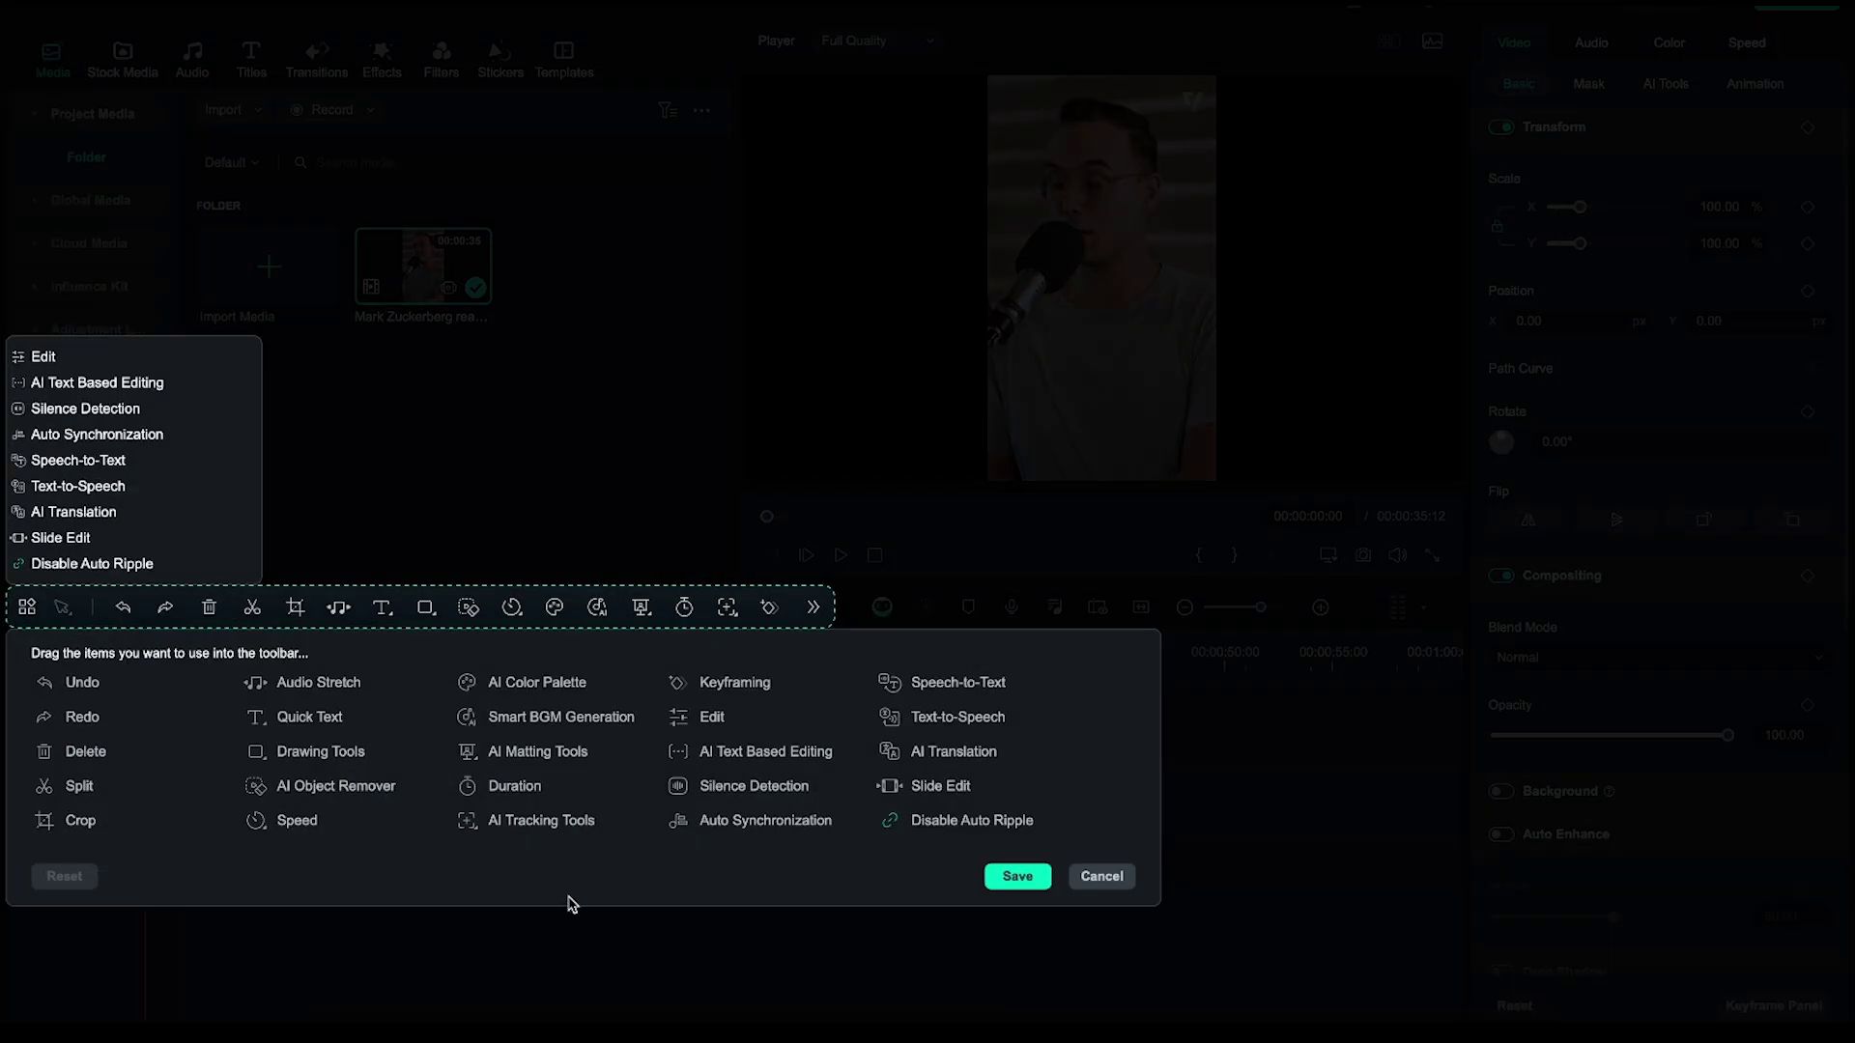
pyautogui.moveTo(483, 703); pyautogui.dragTo(34, 357)
pyautogui.click(1037, 873)
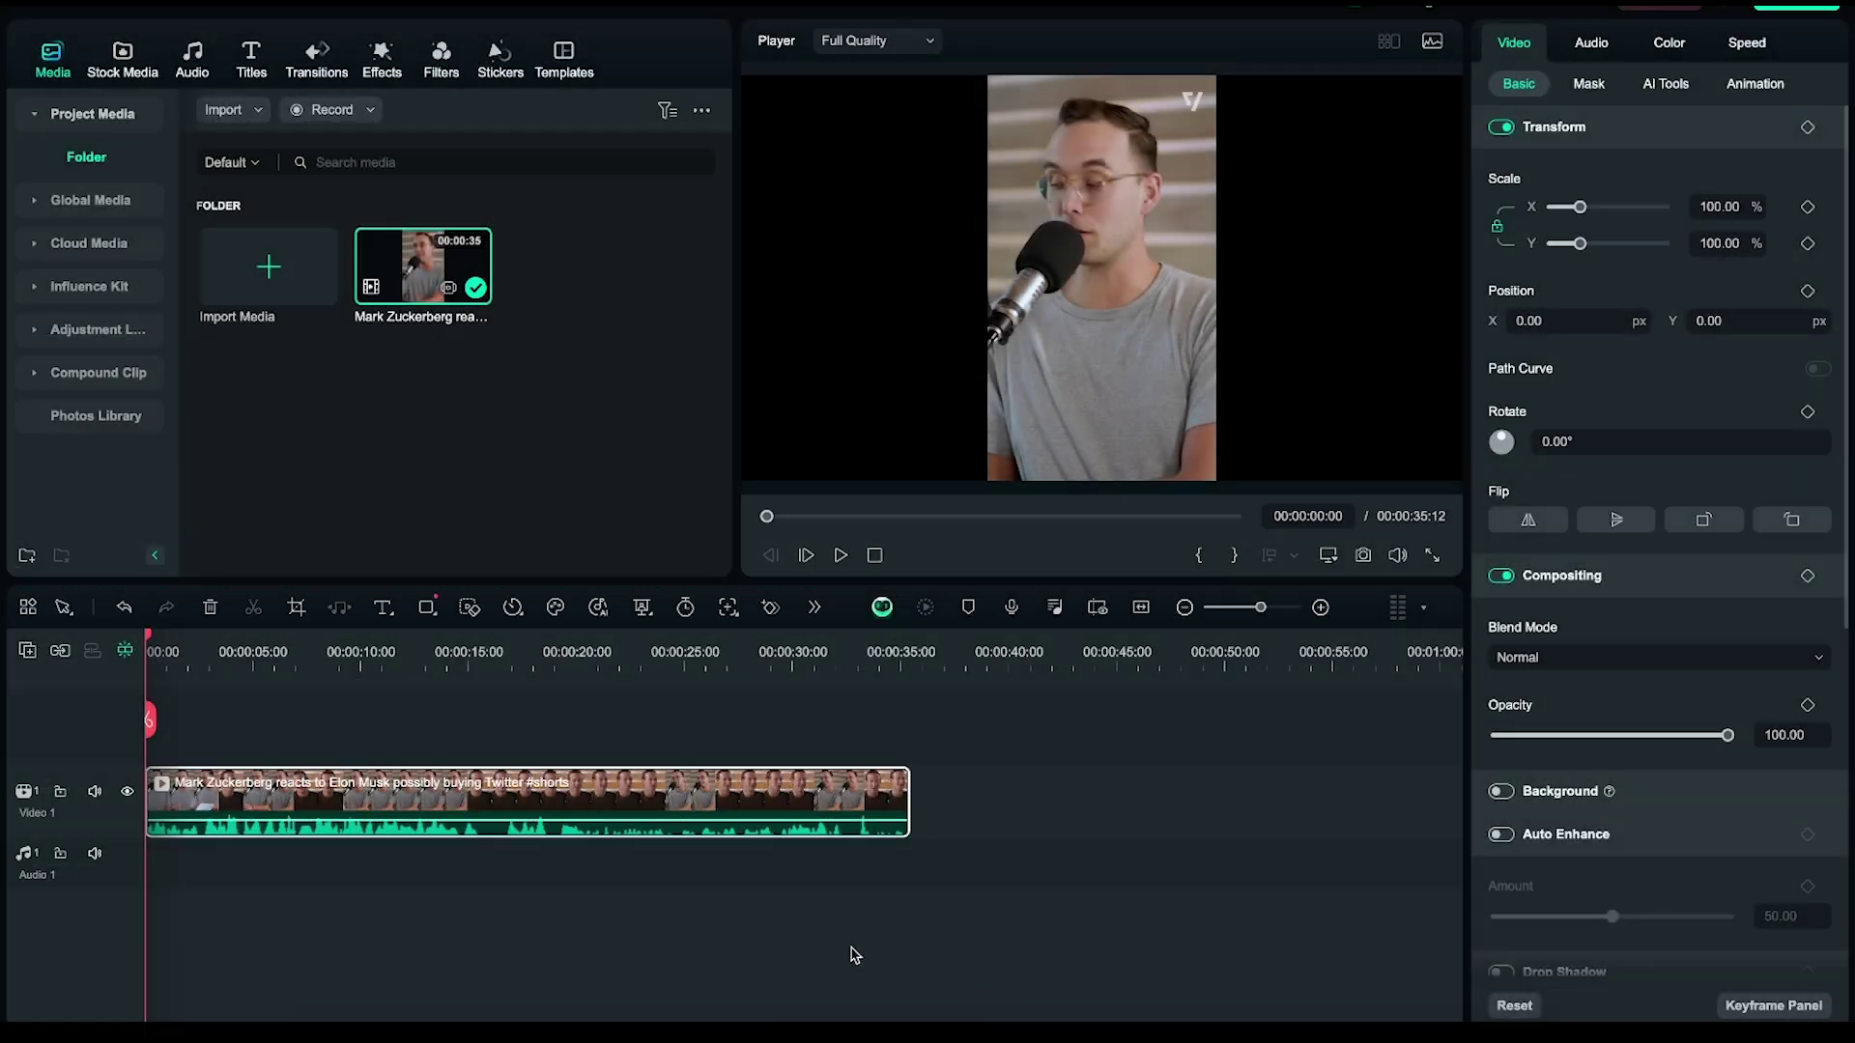
# Run AI Translation for voice and caption, English (US) to Spanish (Spain), with lip-sync.
pyautogui.click(817, 607)
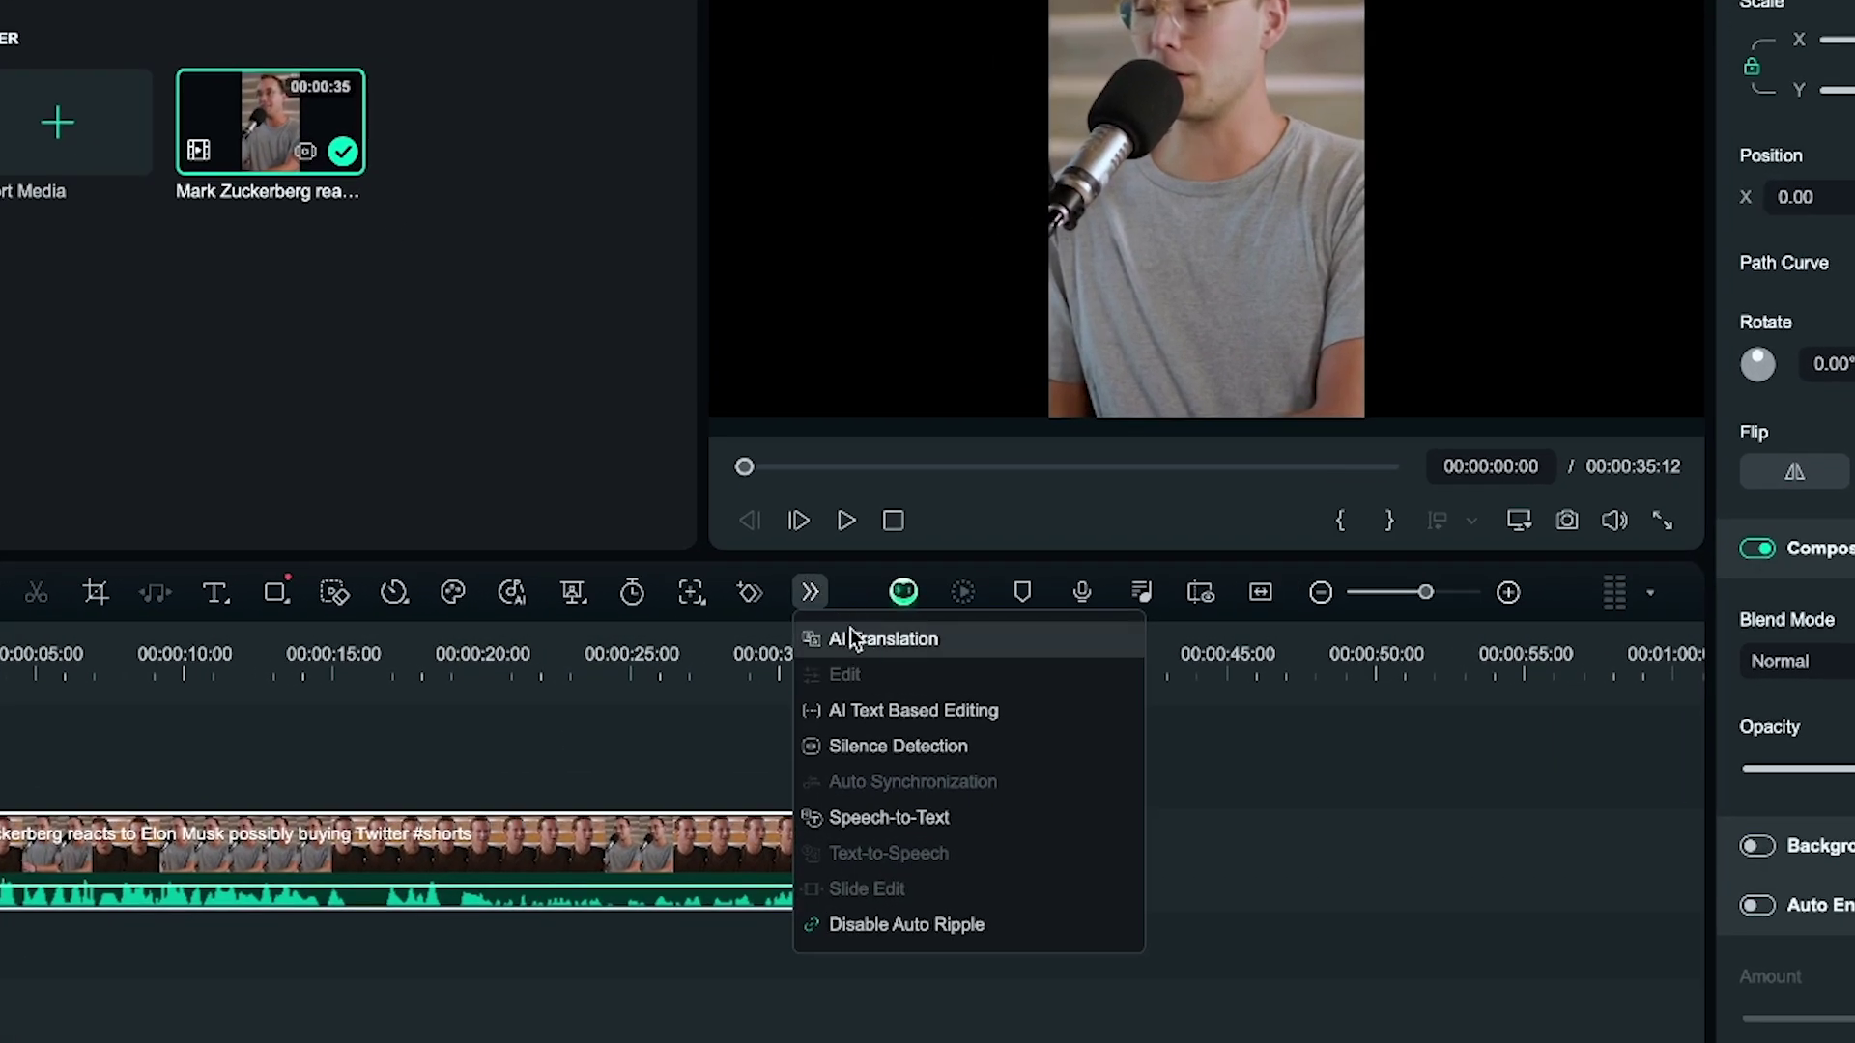
pyautogui.click(854, 642)
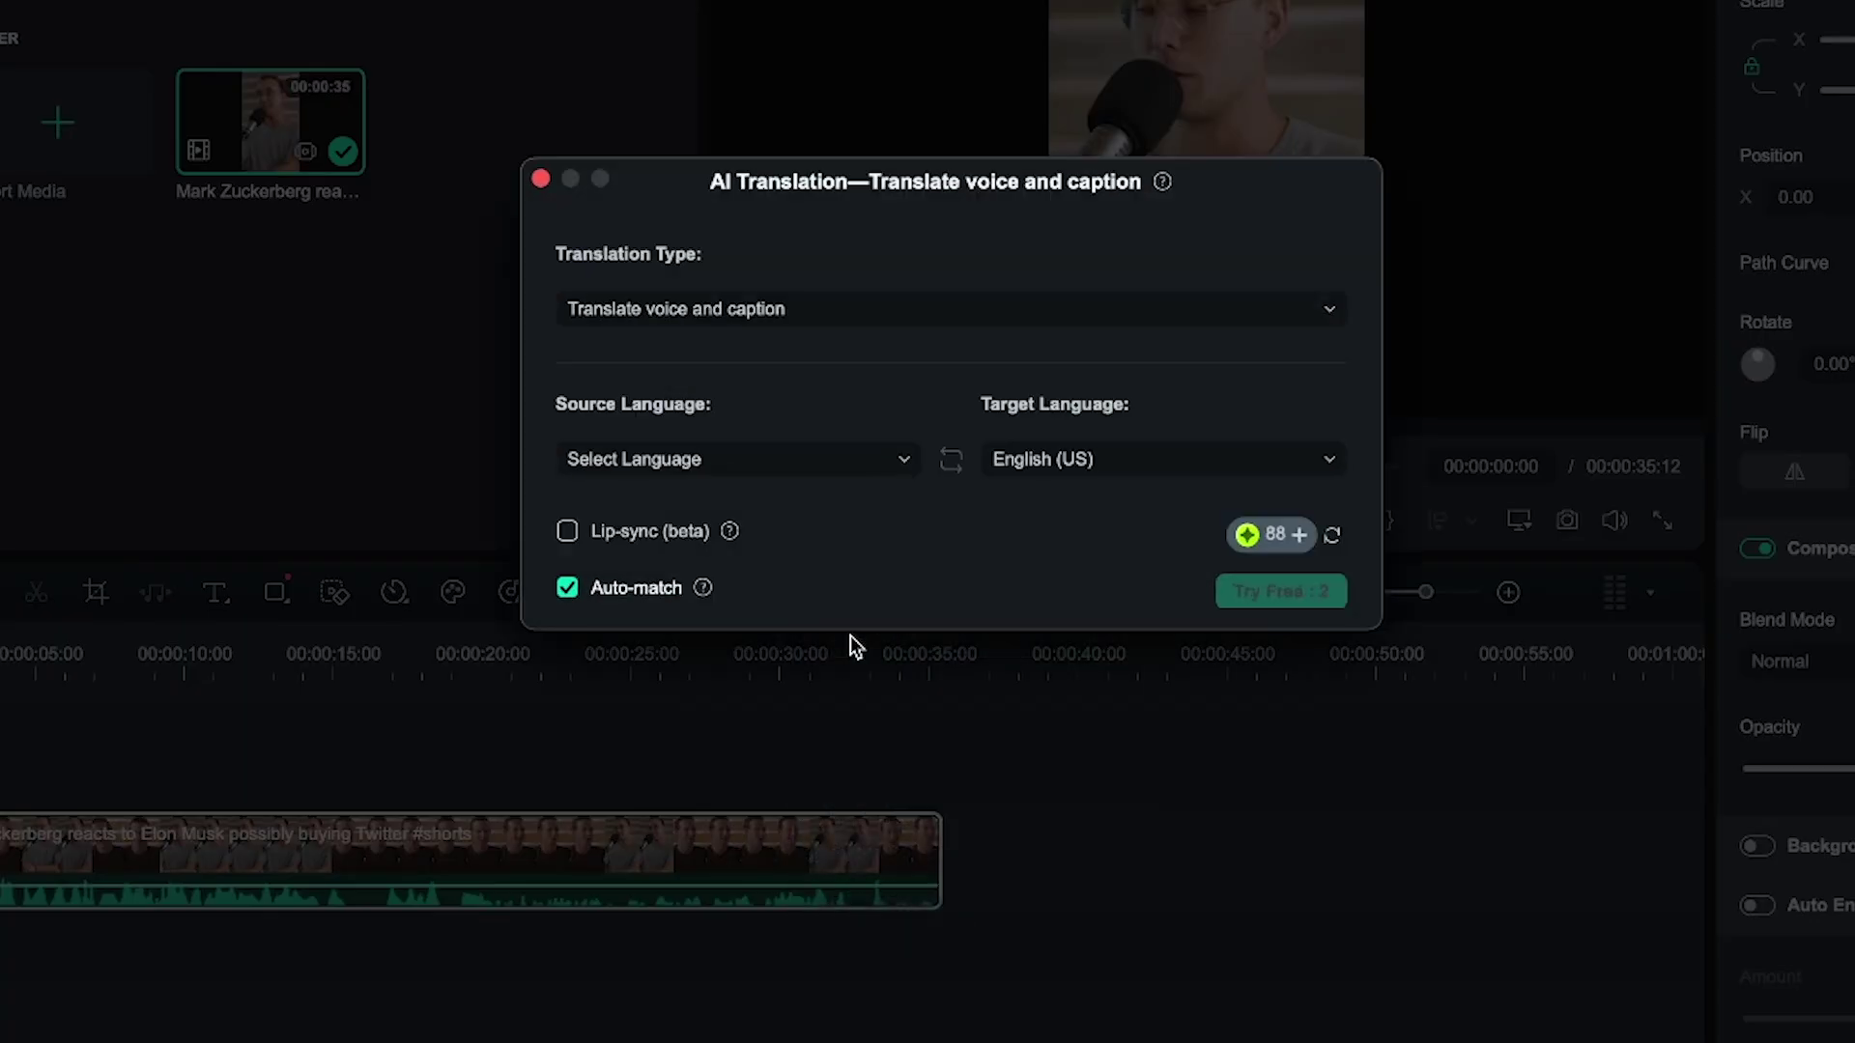
pyautogui.click(722, 315)
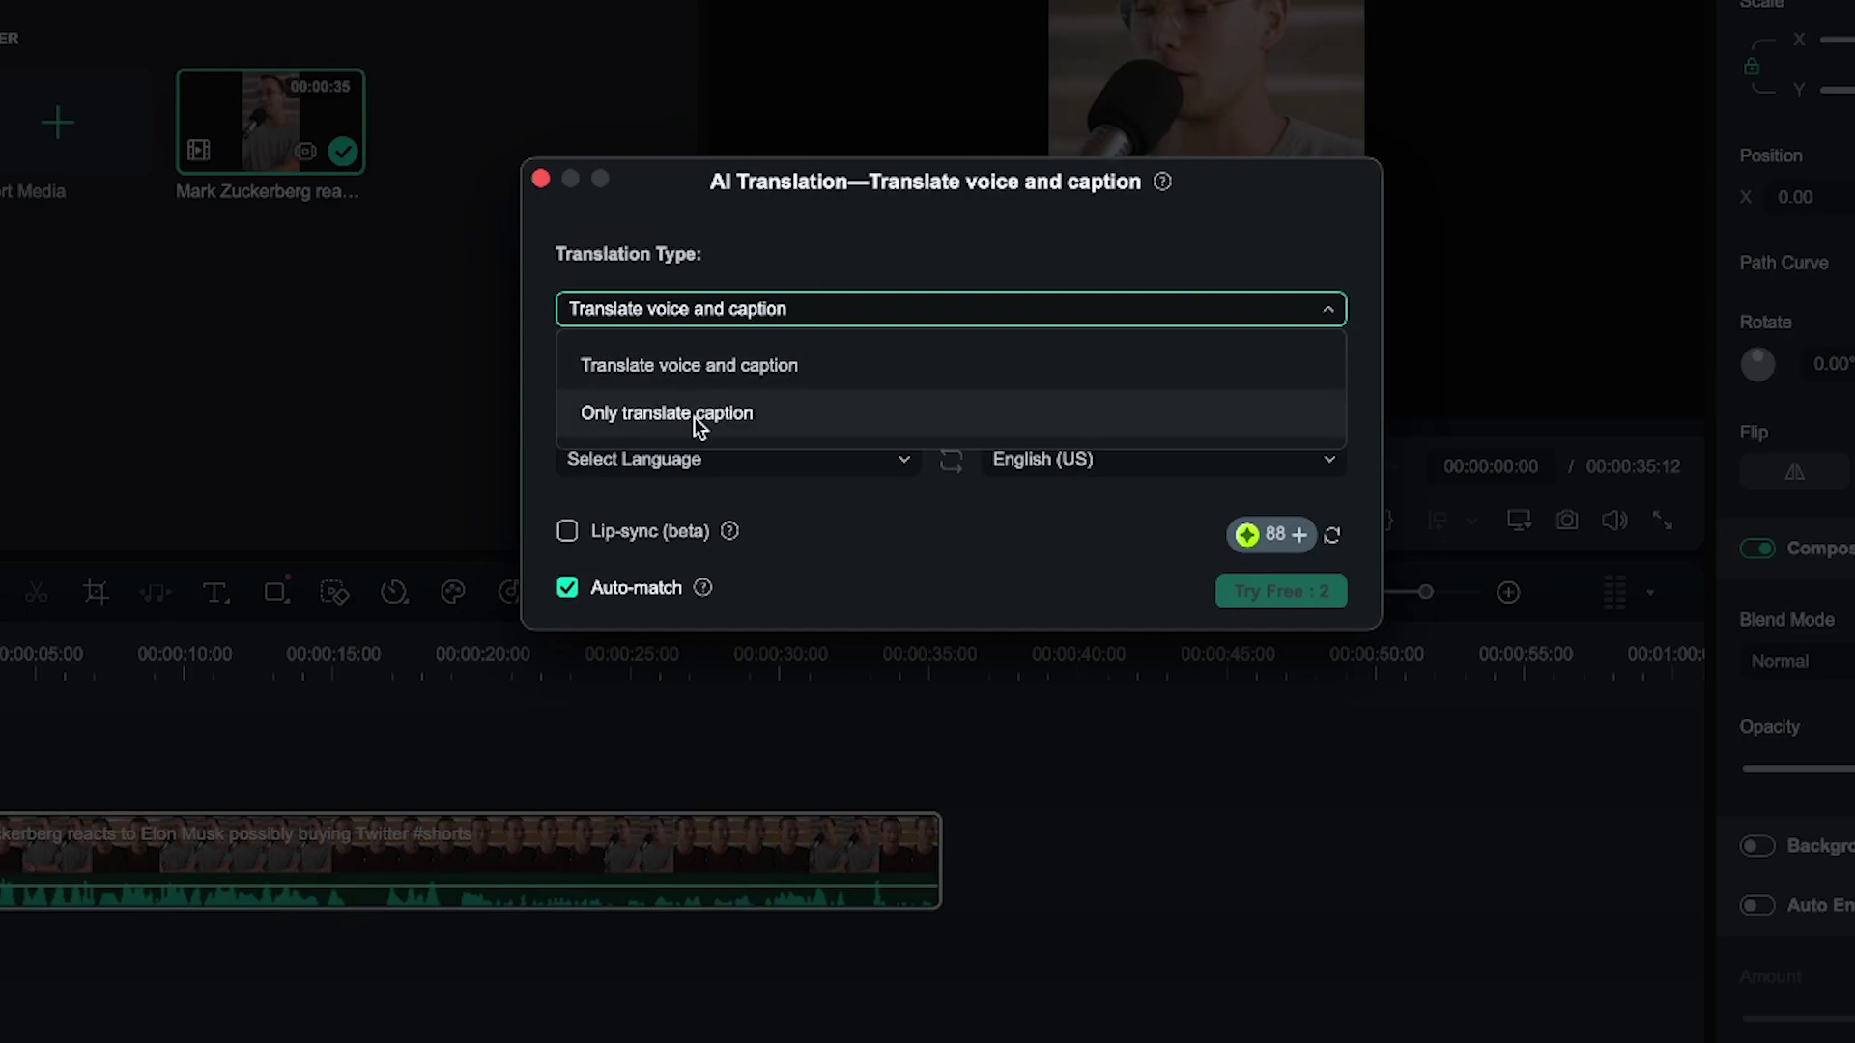
pyautogui.click(692, 373)
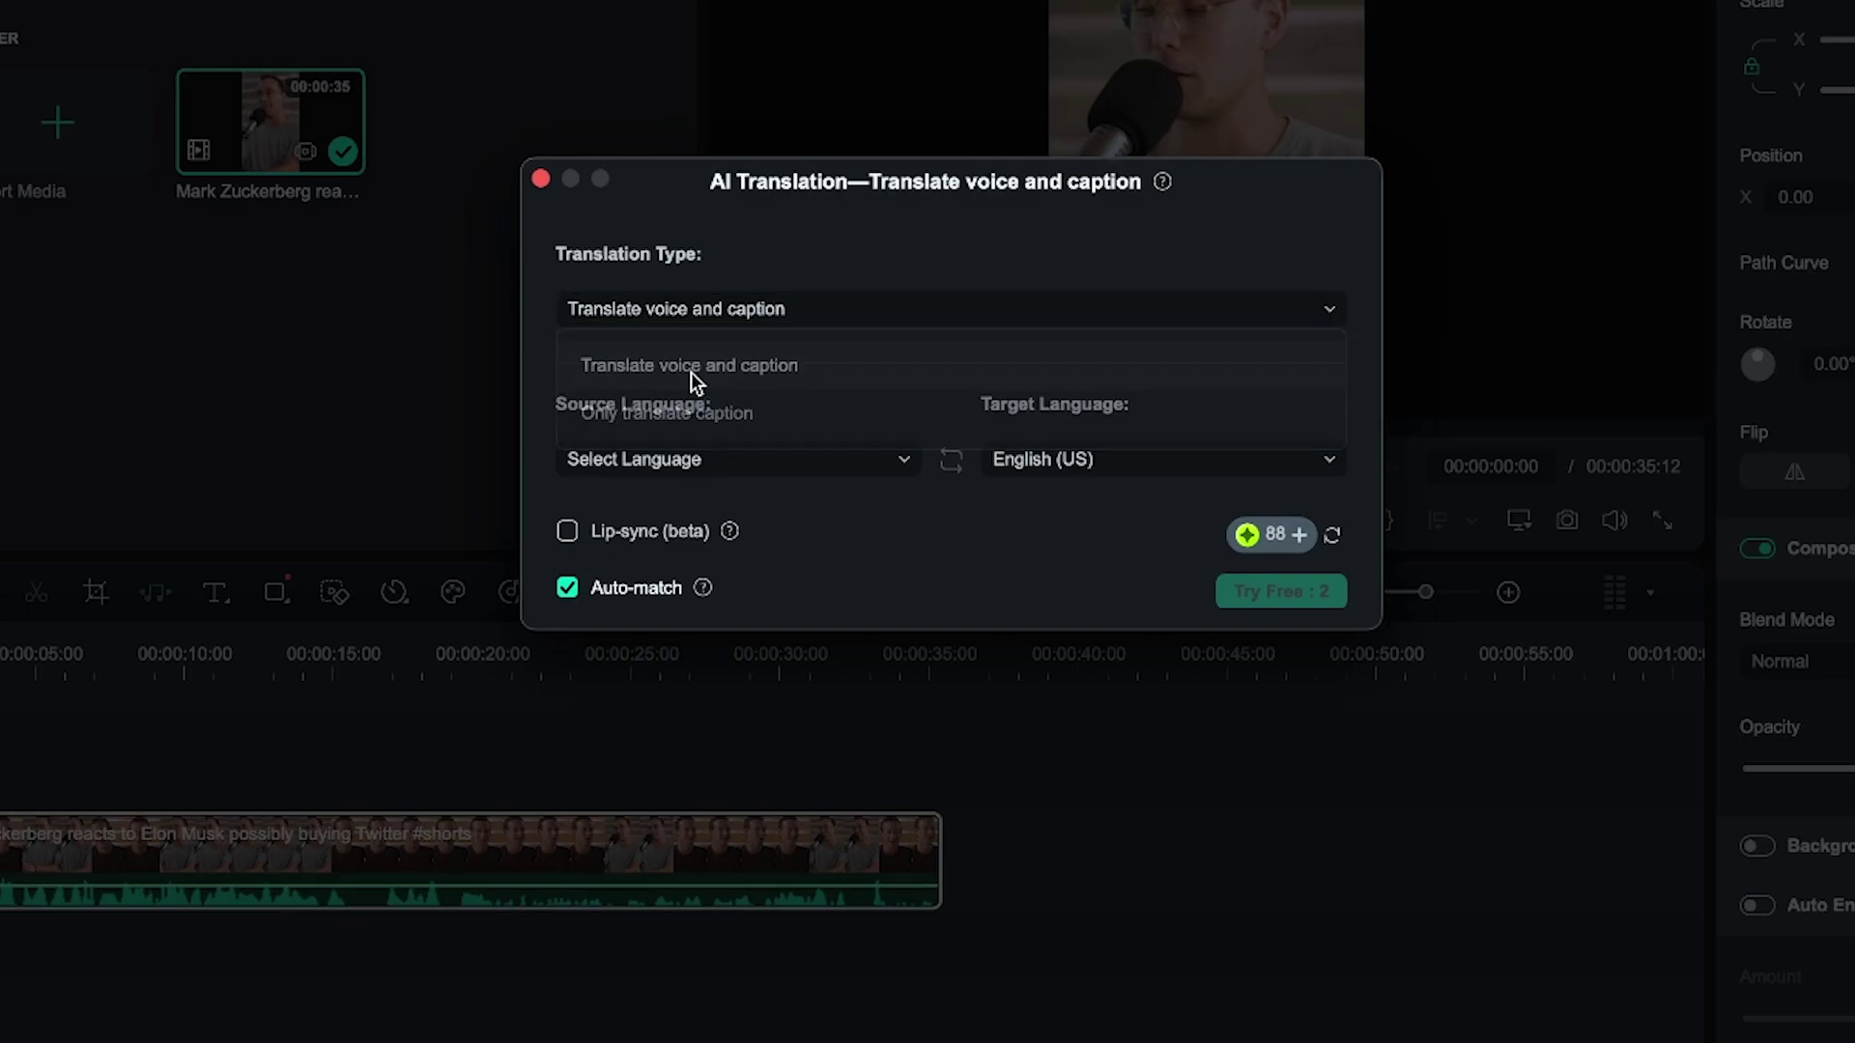
pyautogui.click(722, 474)
pyautogui.click(703, 503)
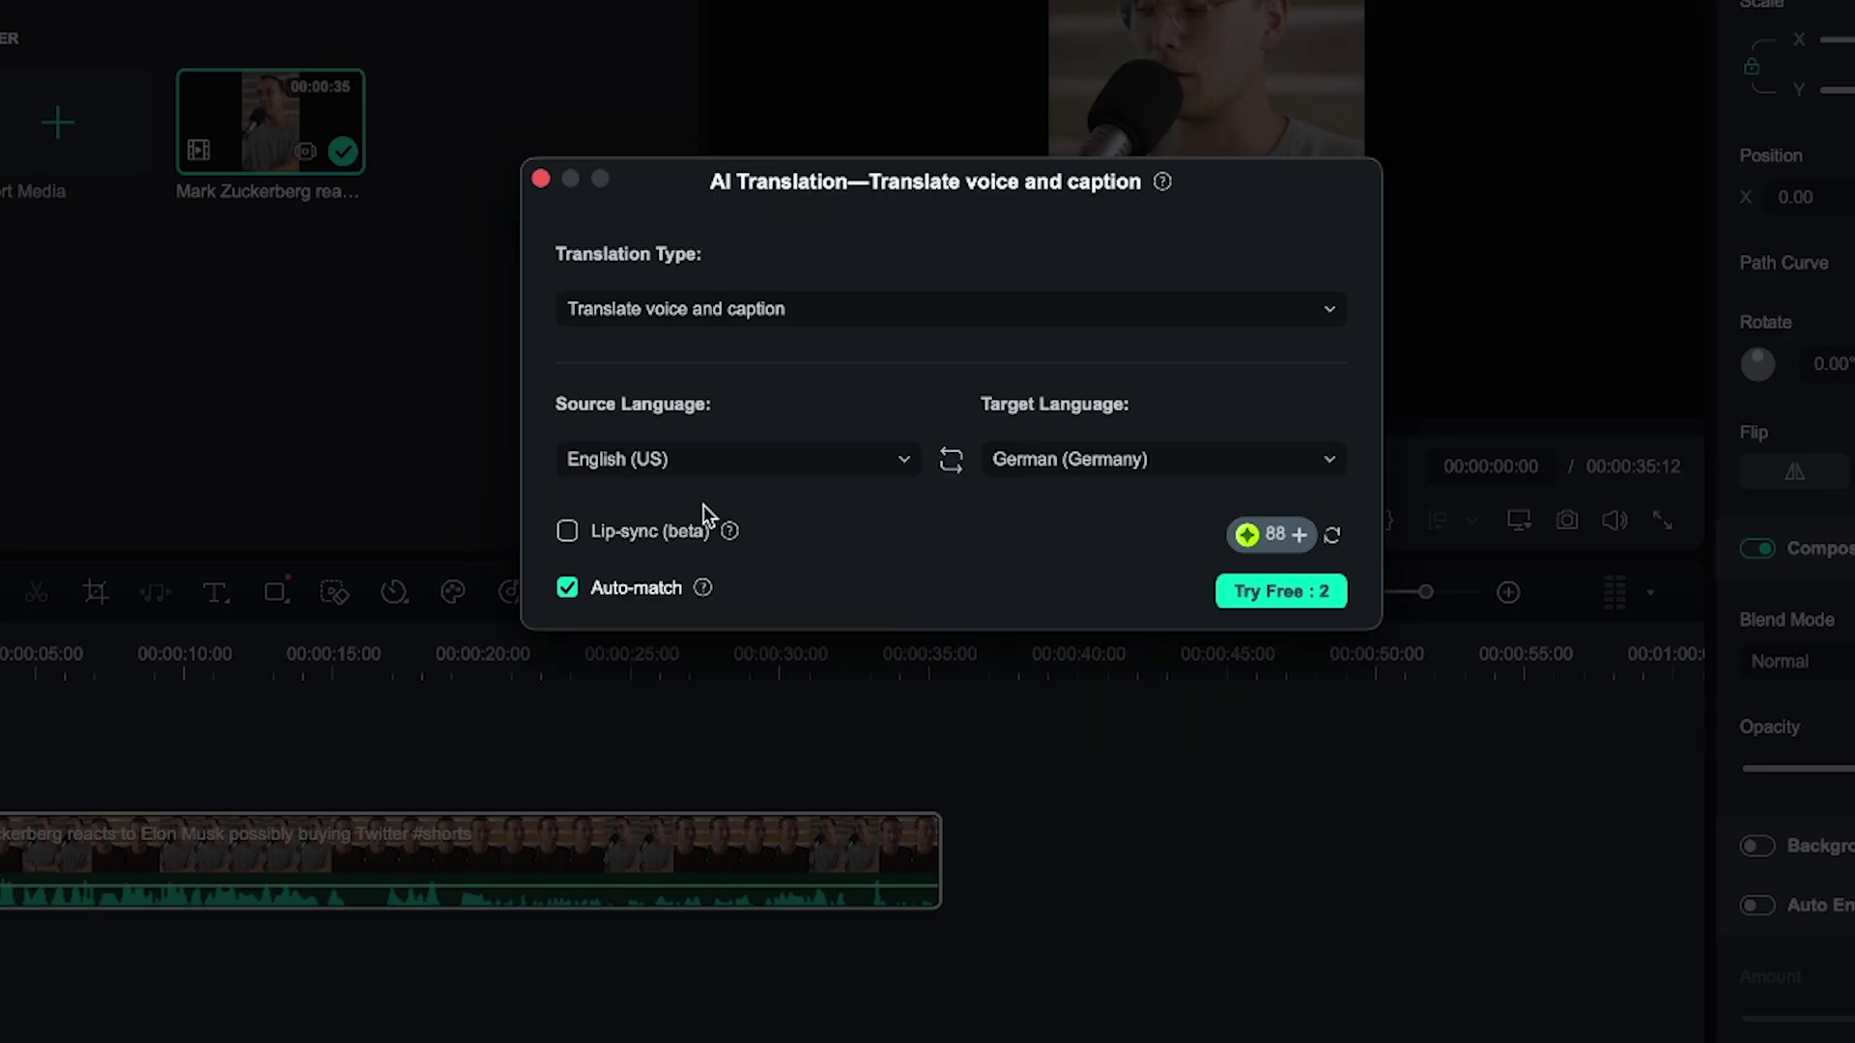
pyautogui.click(1086, 462)
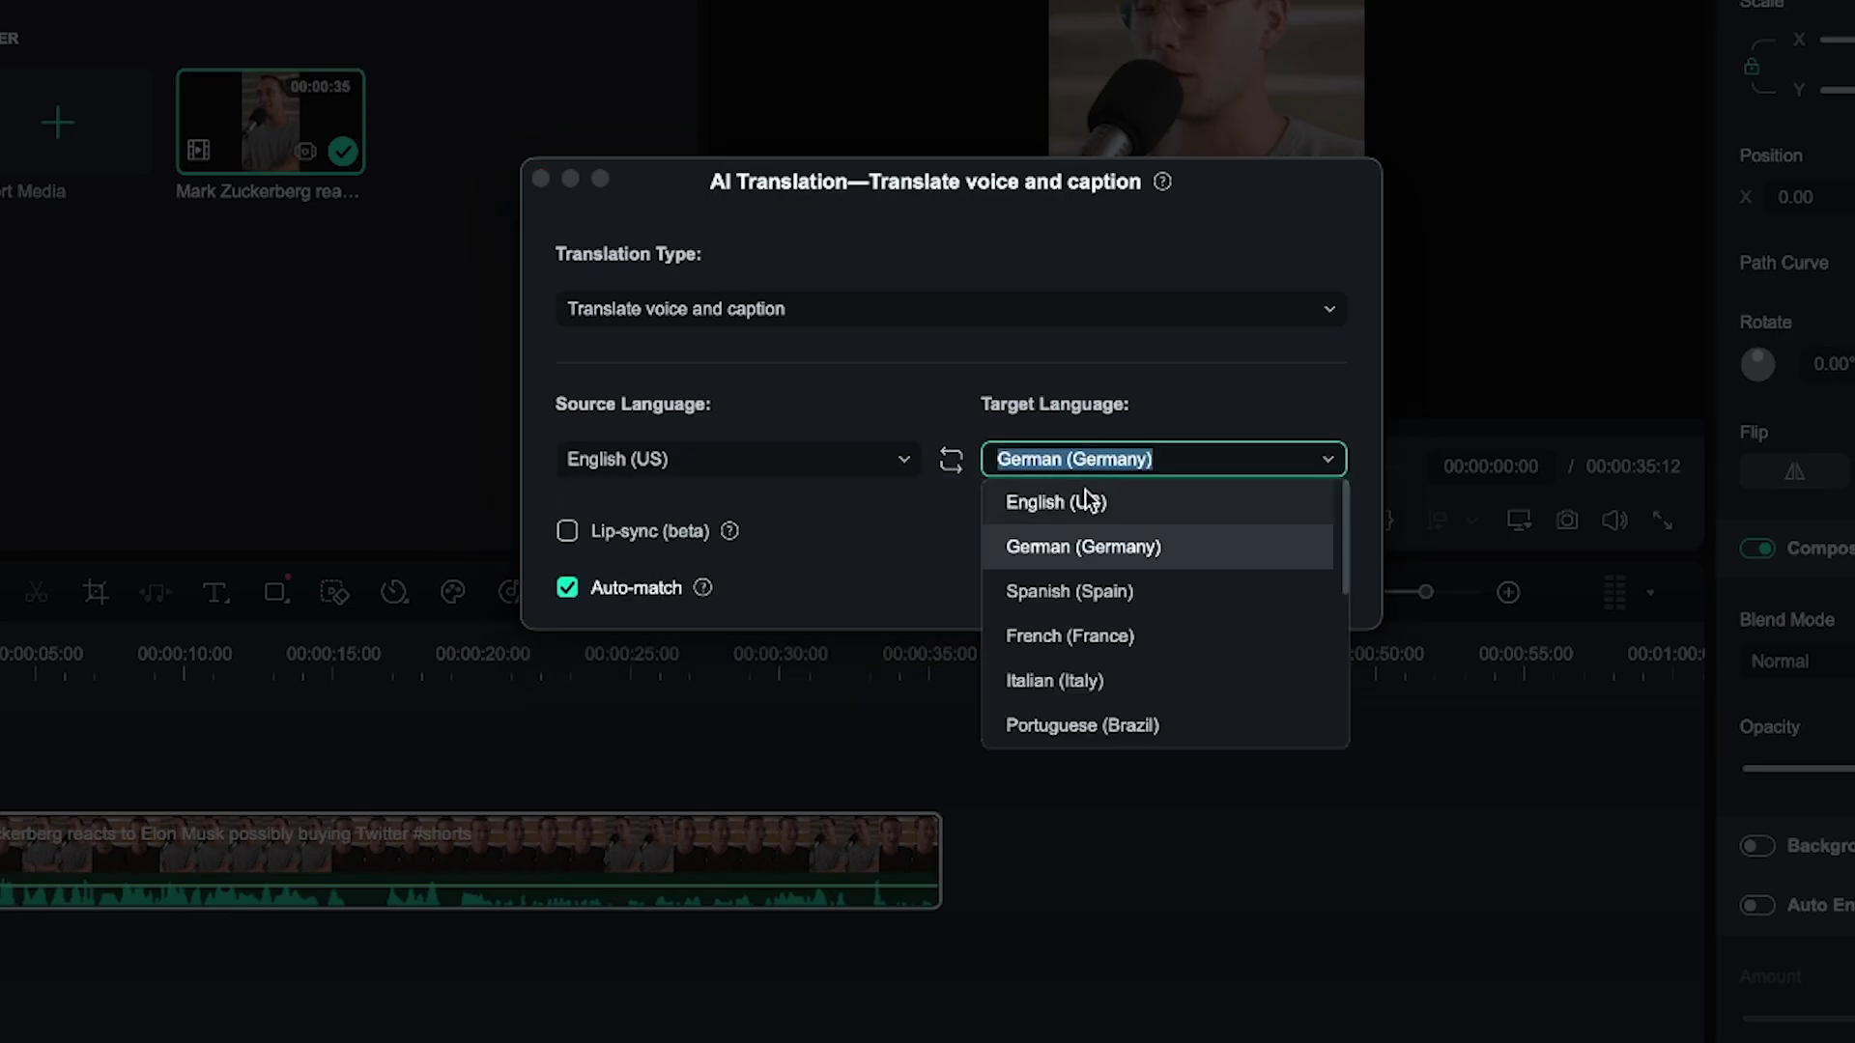
pyautogui.click(1080, 594)
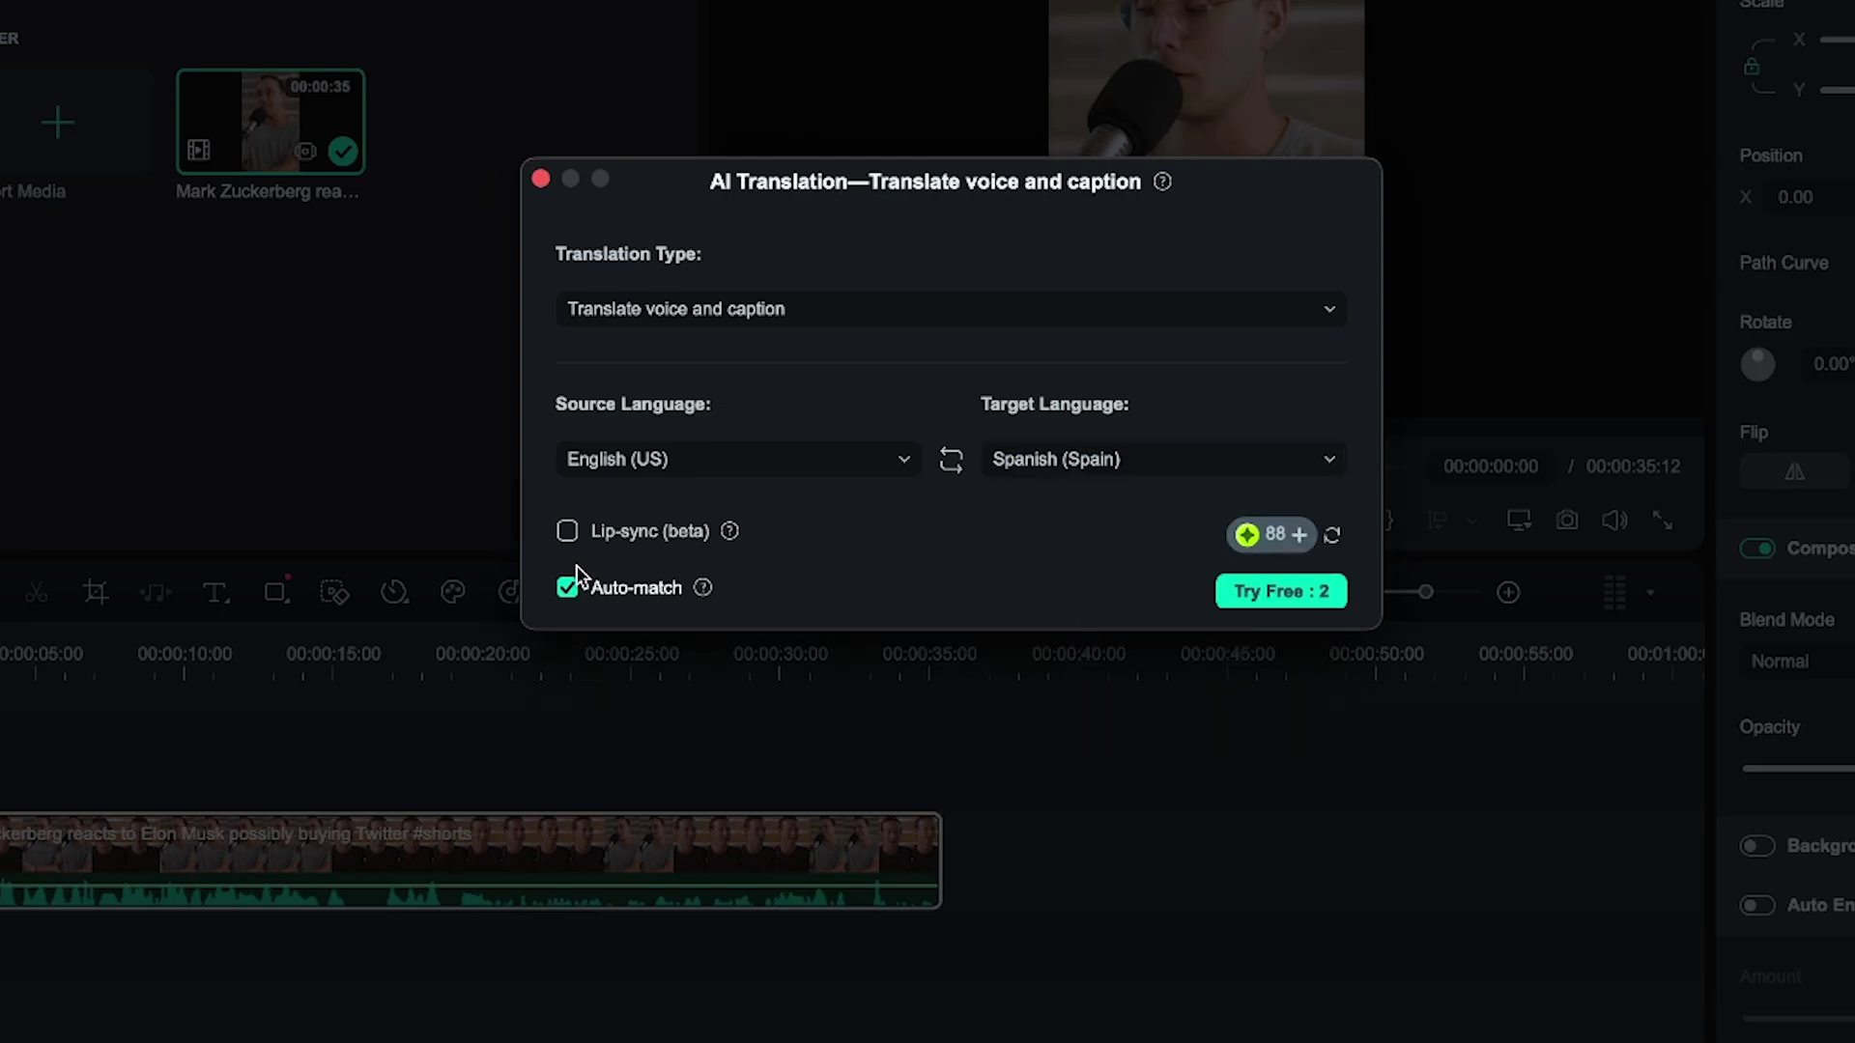
pyautogui.click(1316, 593)
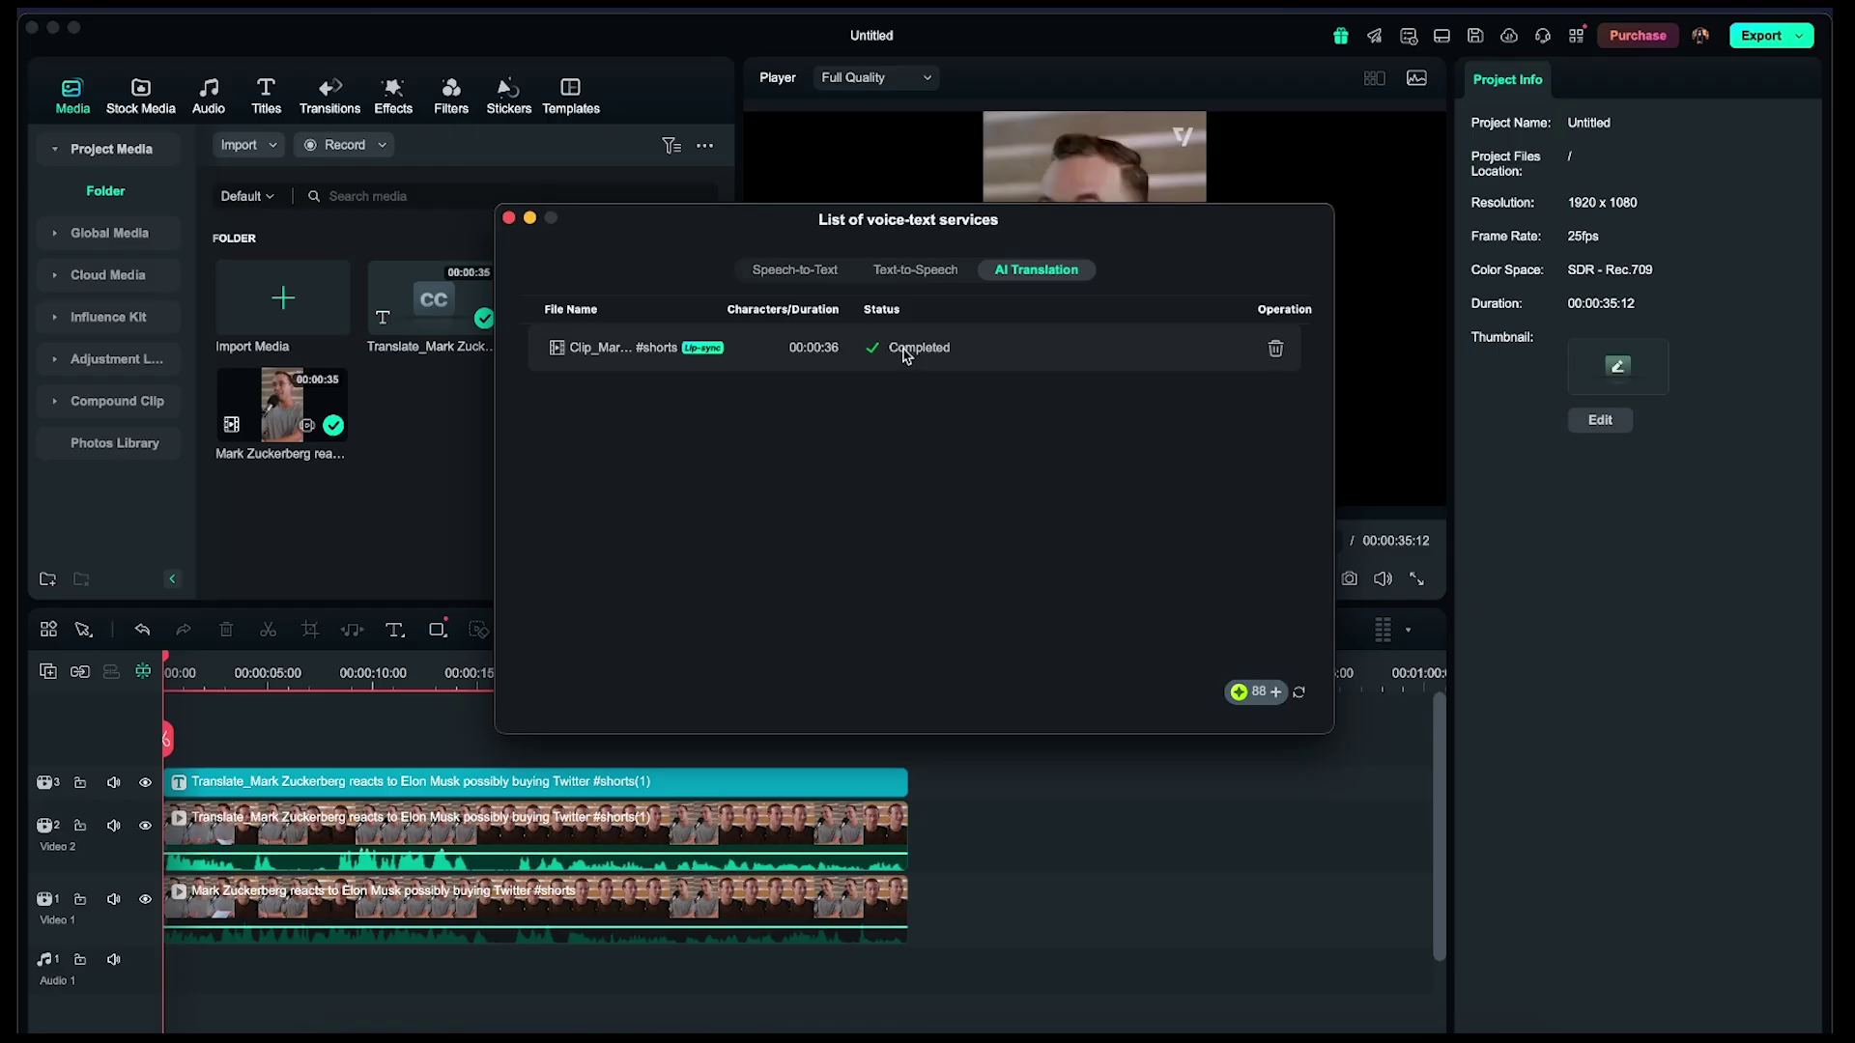
# Check the translated Video 2 clip against the original and play the Spanish preview.
pyautogui.click(529, 218)
pyautogui.click(387, 839)
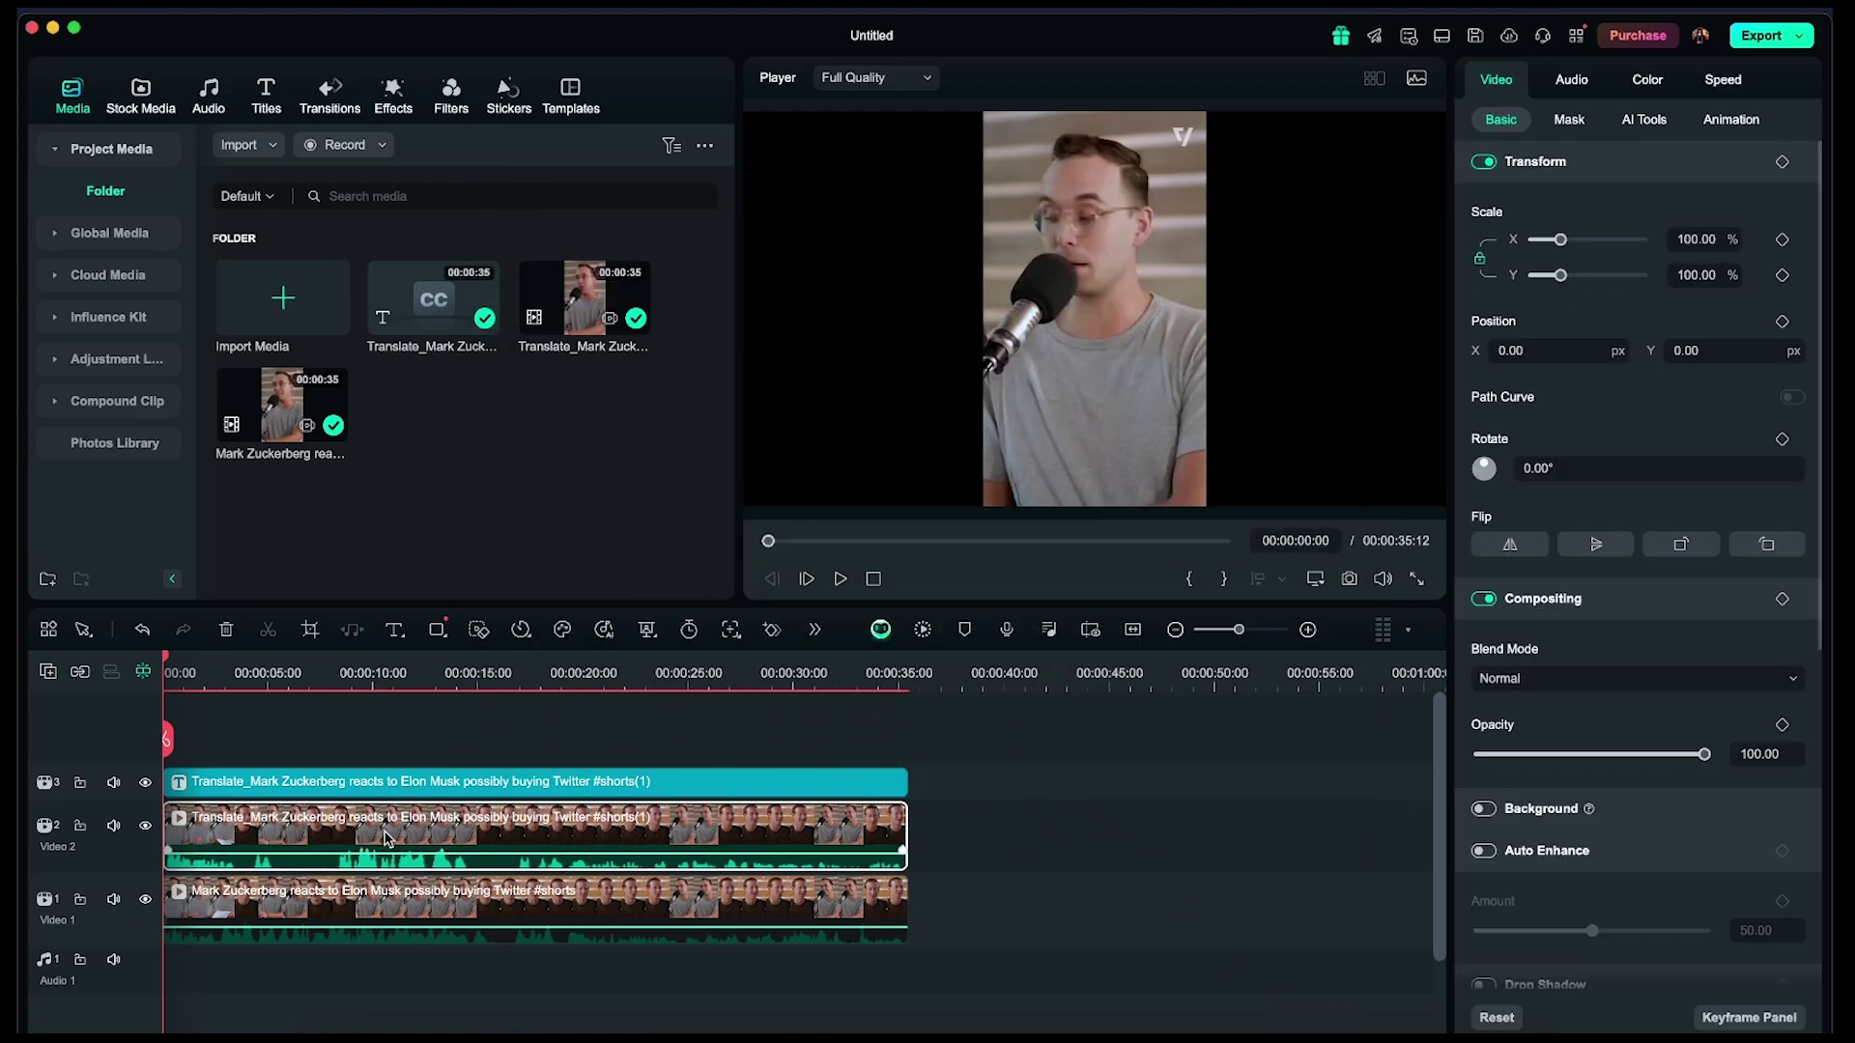
pyautogui.keyDown('super'); pyautogui.click(382, 928); pyautogui.keyUp('super')
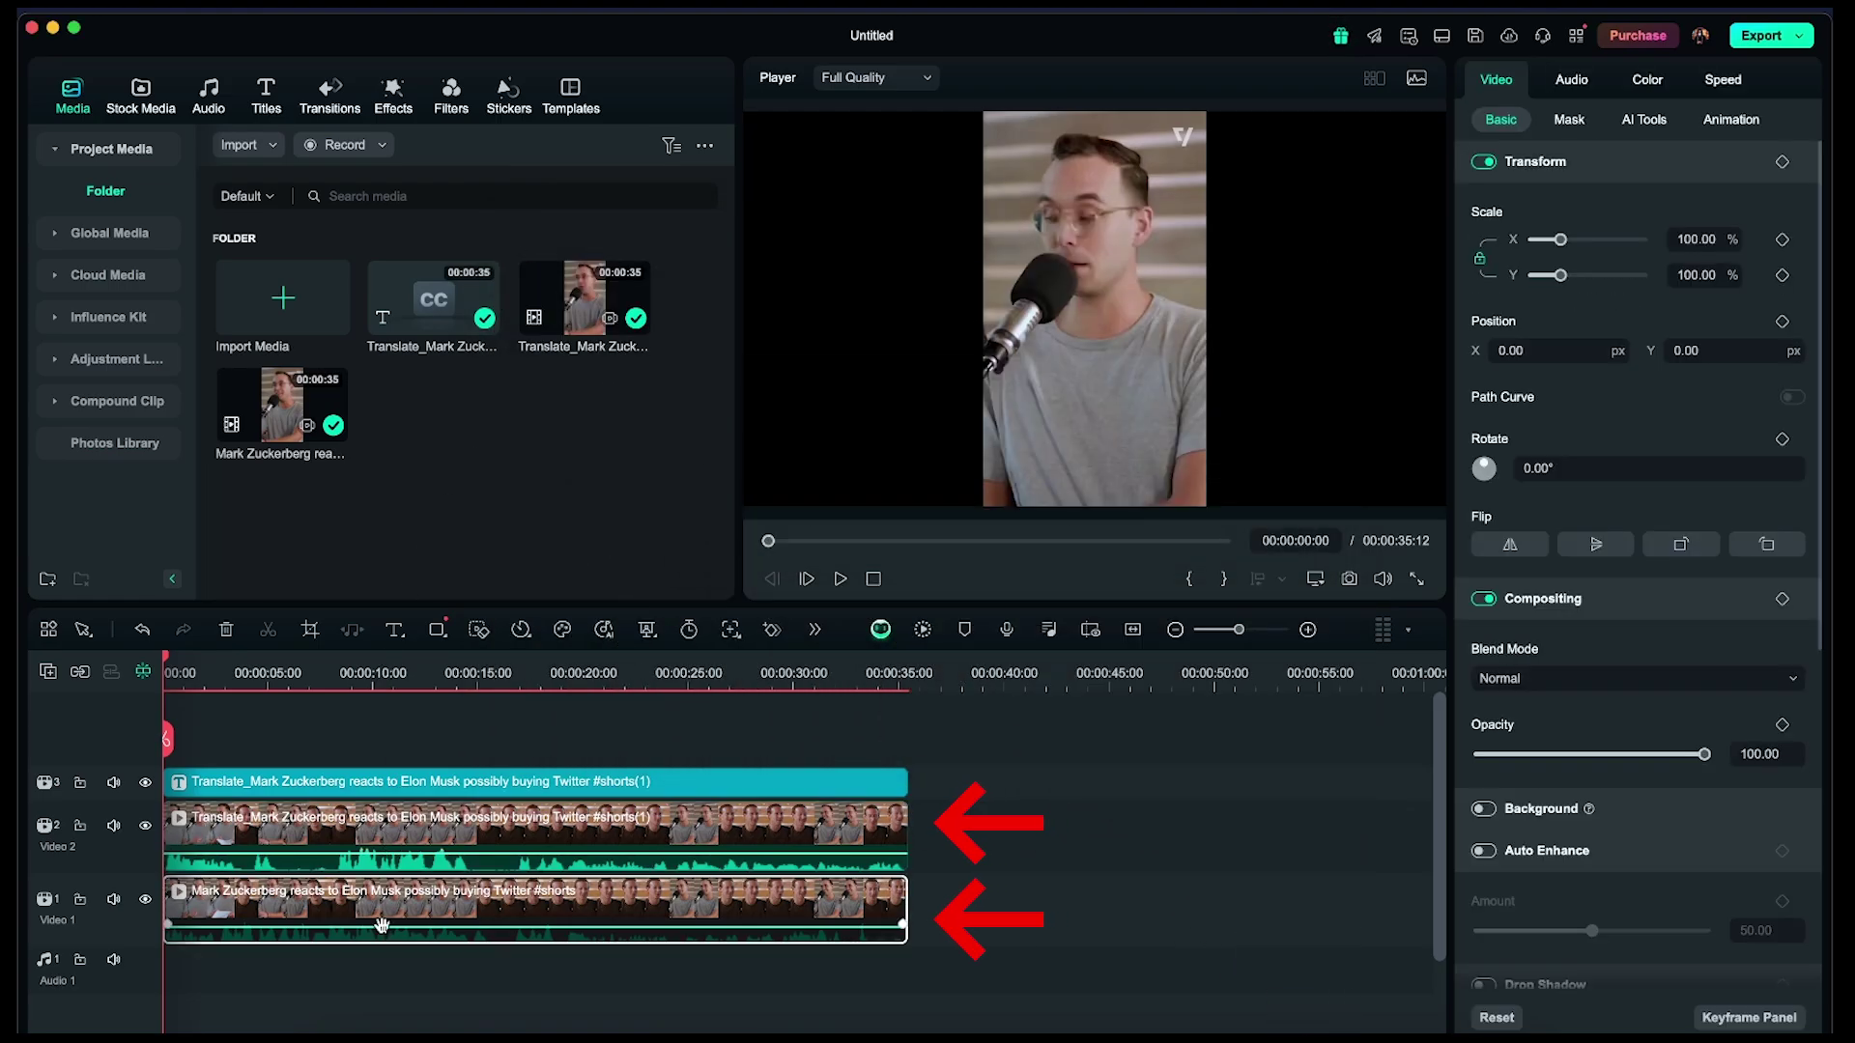
pyautogui.click(840, 579)
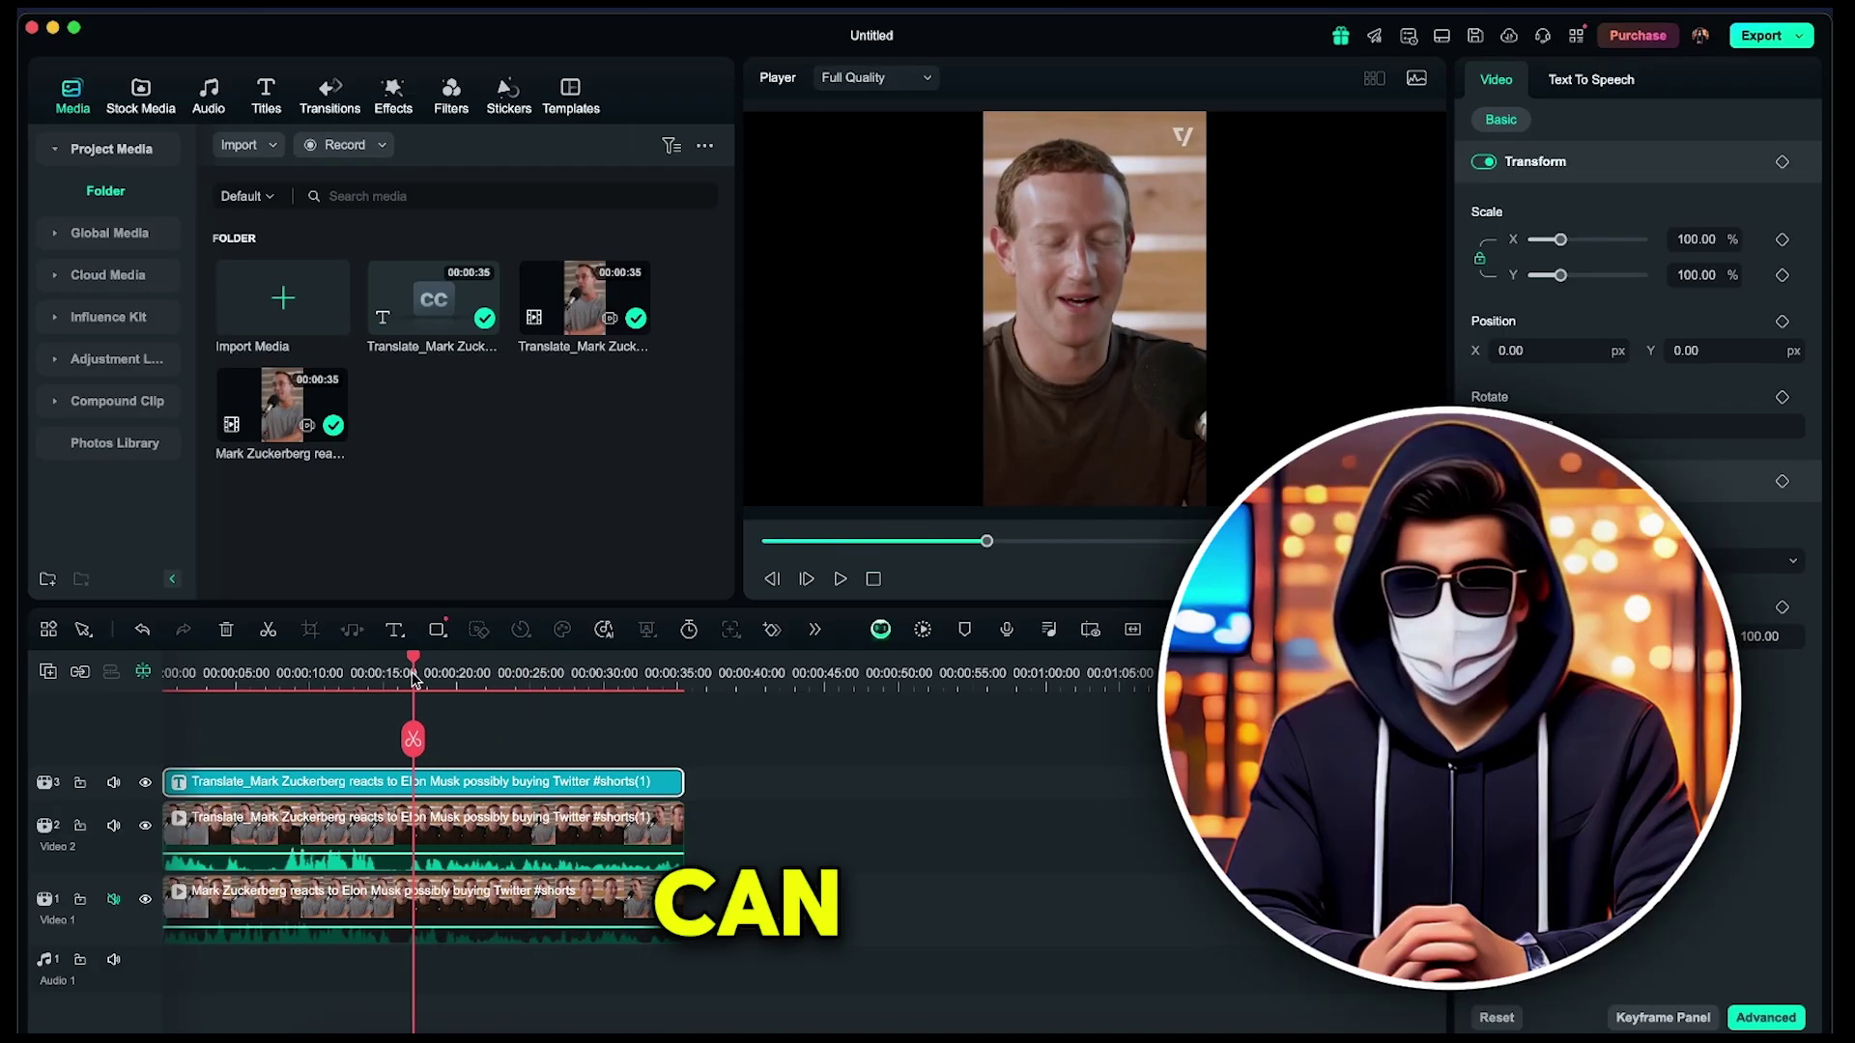
pyautogui.moveTo(413, 679); pyautogui.dragTo(614, 715)
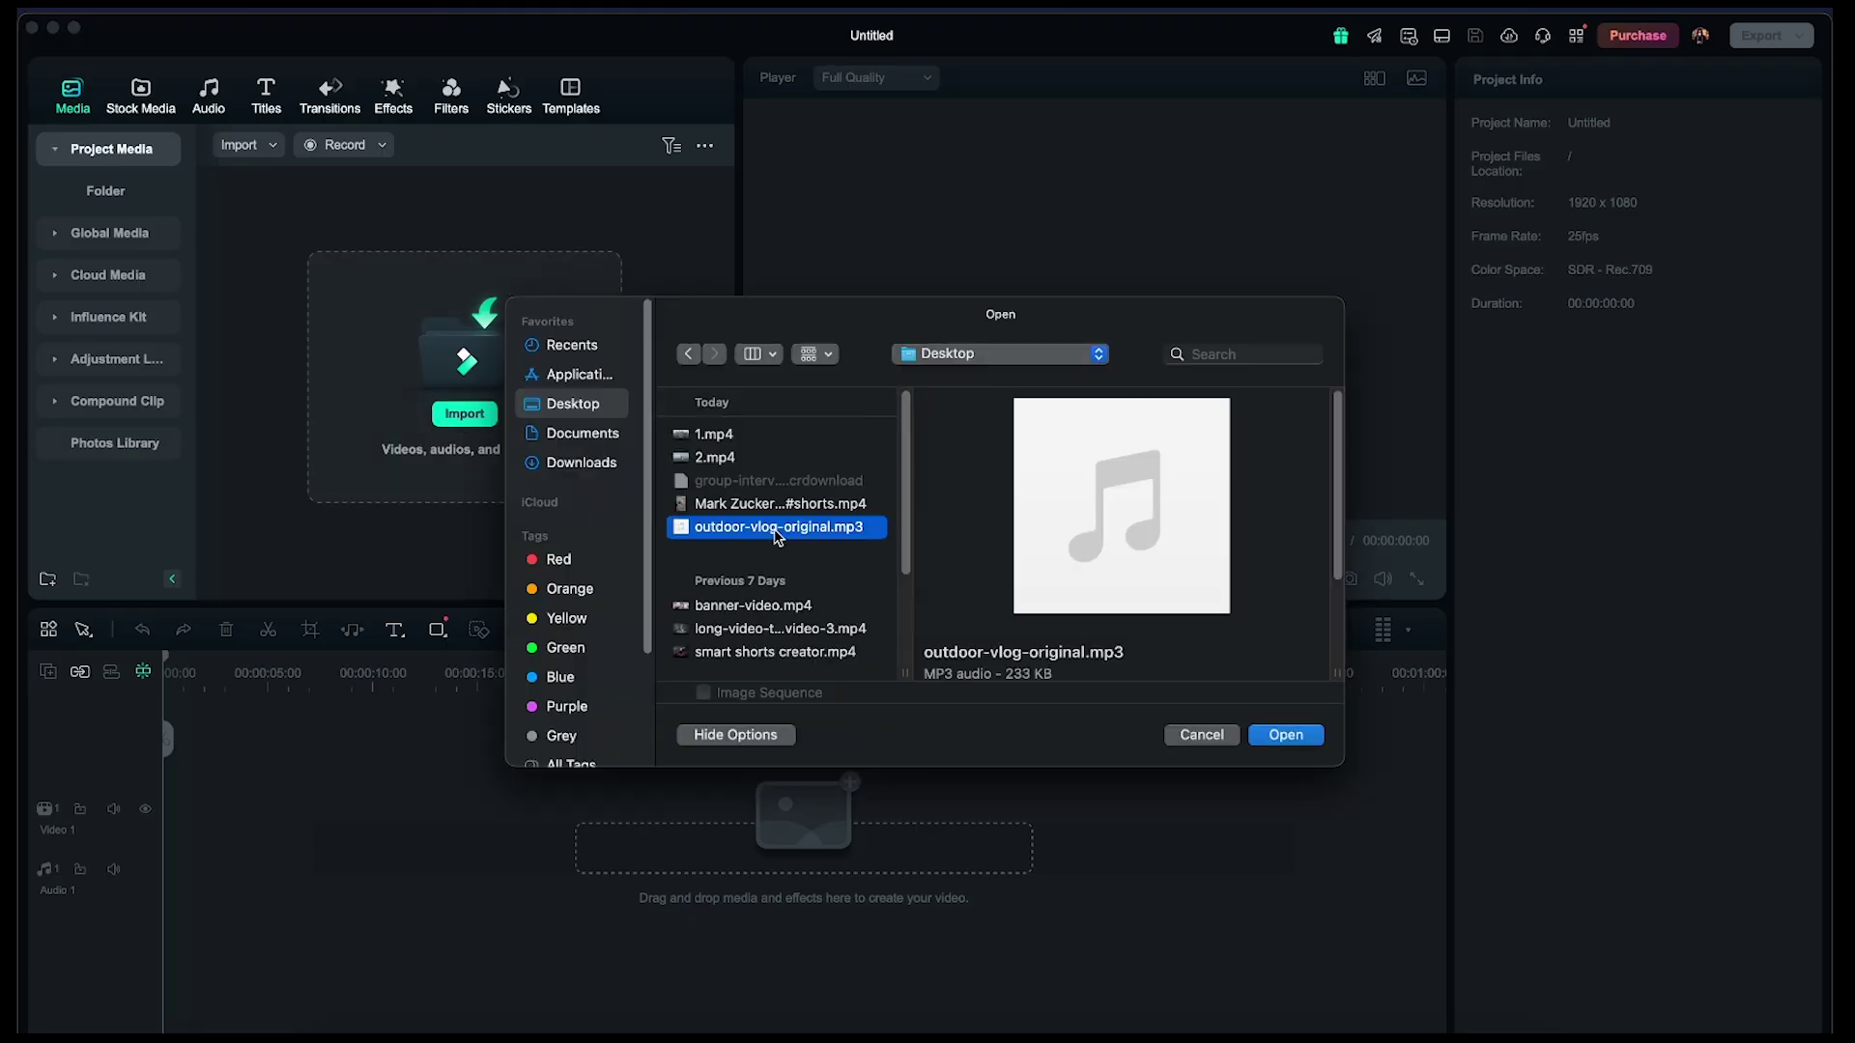
# Import outdoor-vlog-original.mp3 and add it to the Audio 1 track.
pyautogui.click(1286, 735)
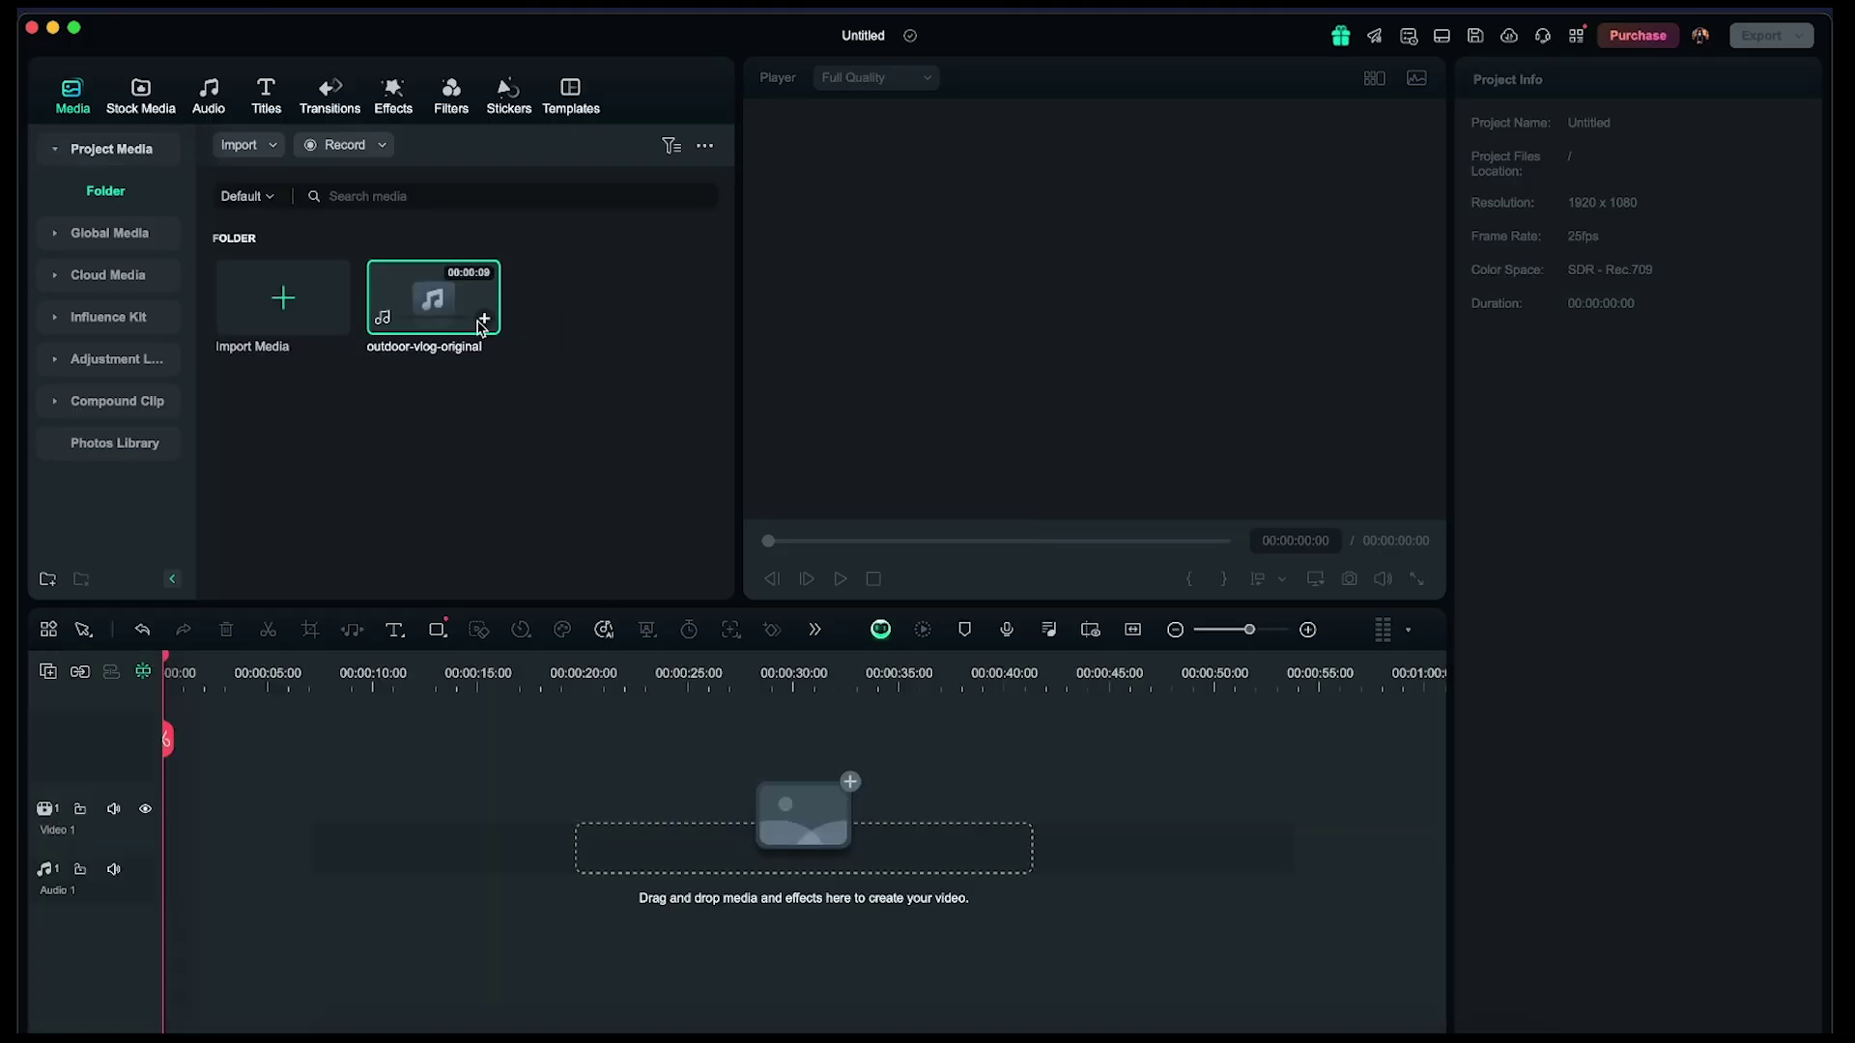
pyautogui.click(484, 320)
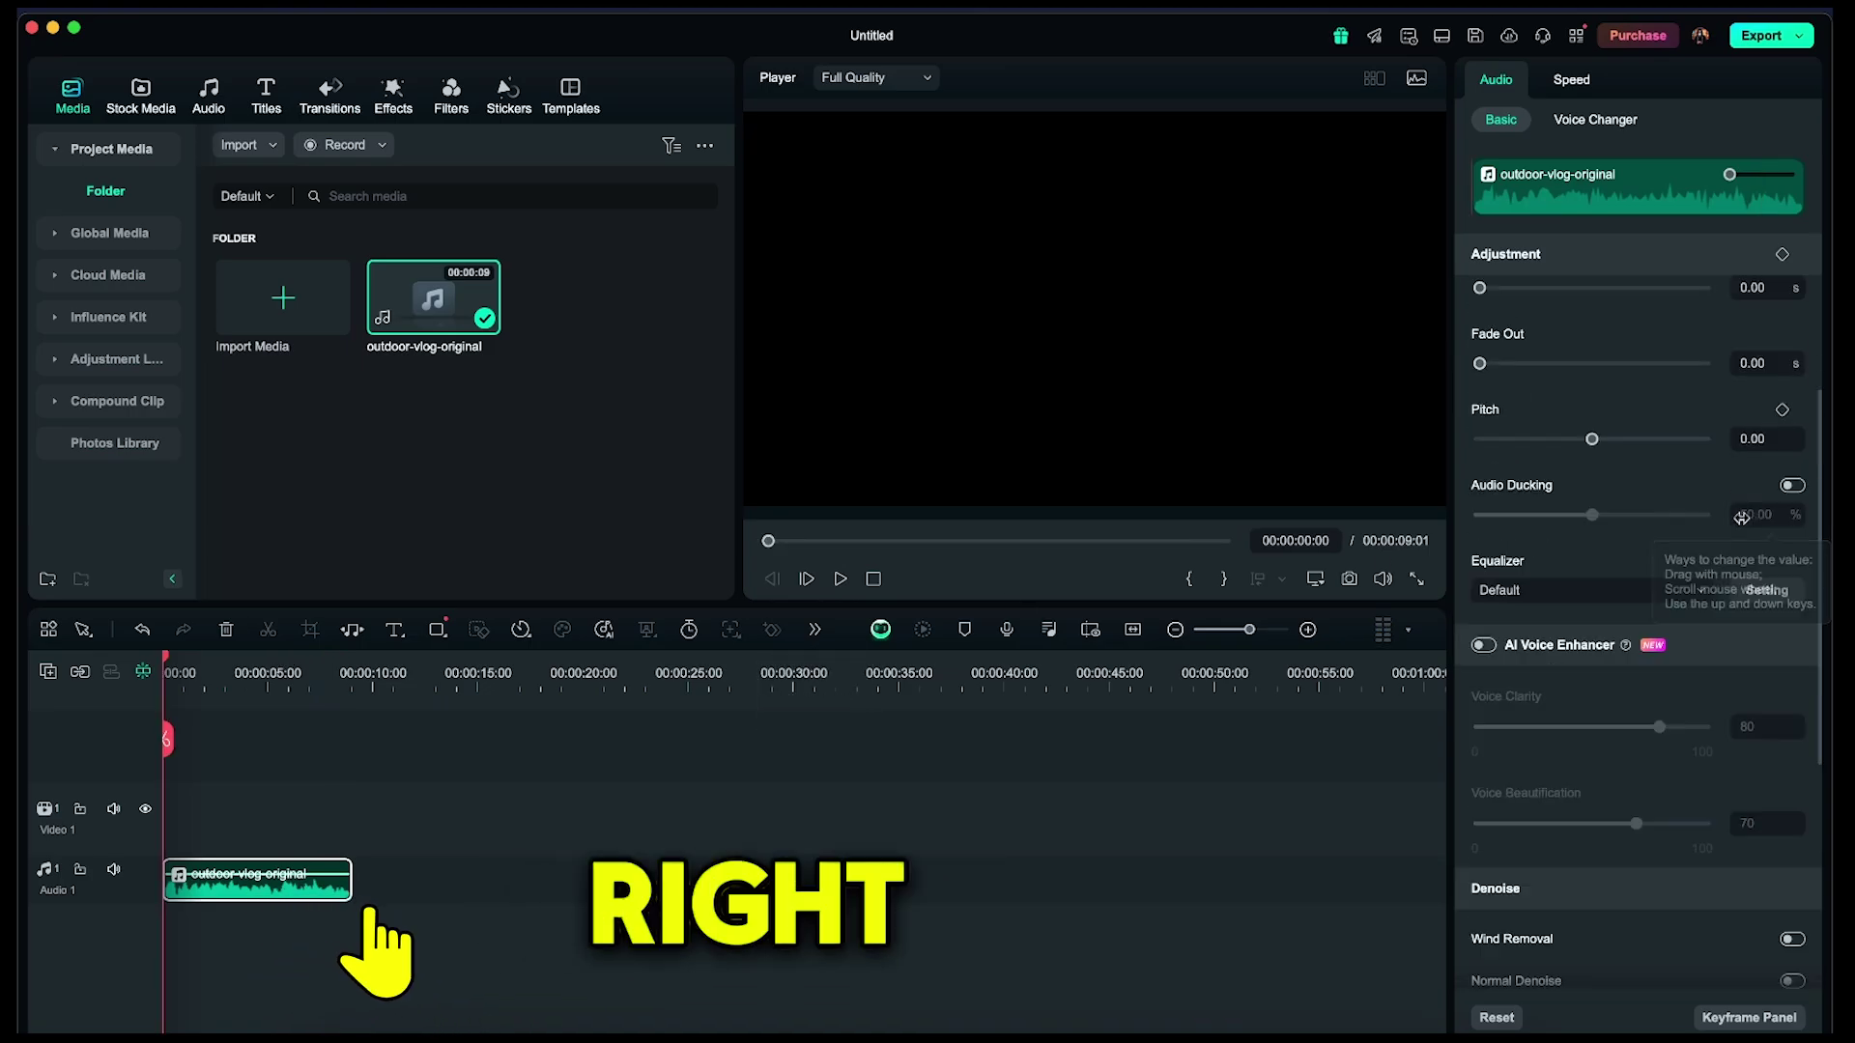
# Enable AI Voice Enhancer (Clarity 87, Beautification 77) and Wind Removal, then play the clip.
pyautogui.scroll(-2, 1596, 591)
pyautogui.scroll(-2, 1596, 591)
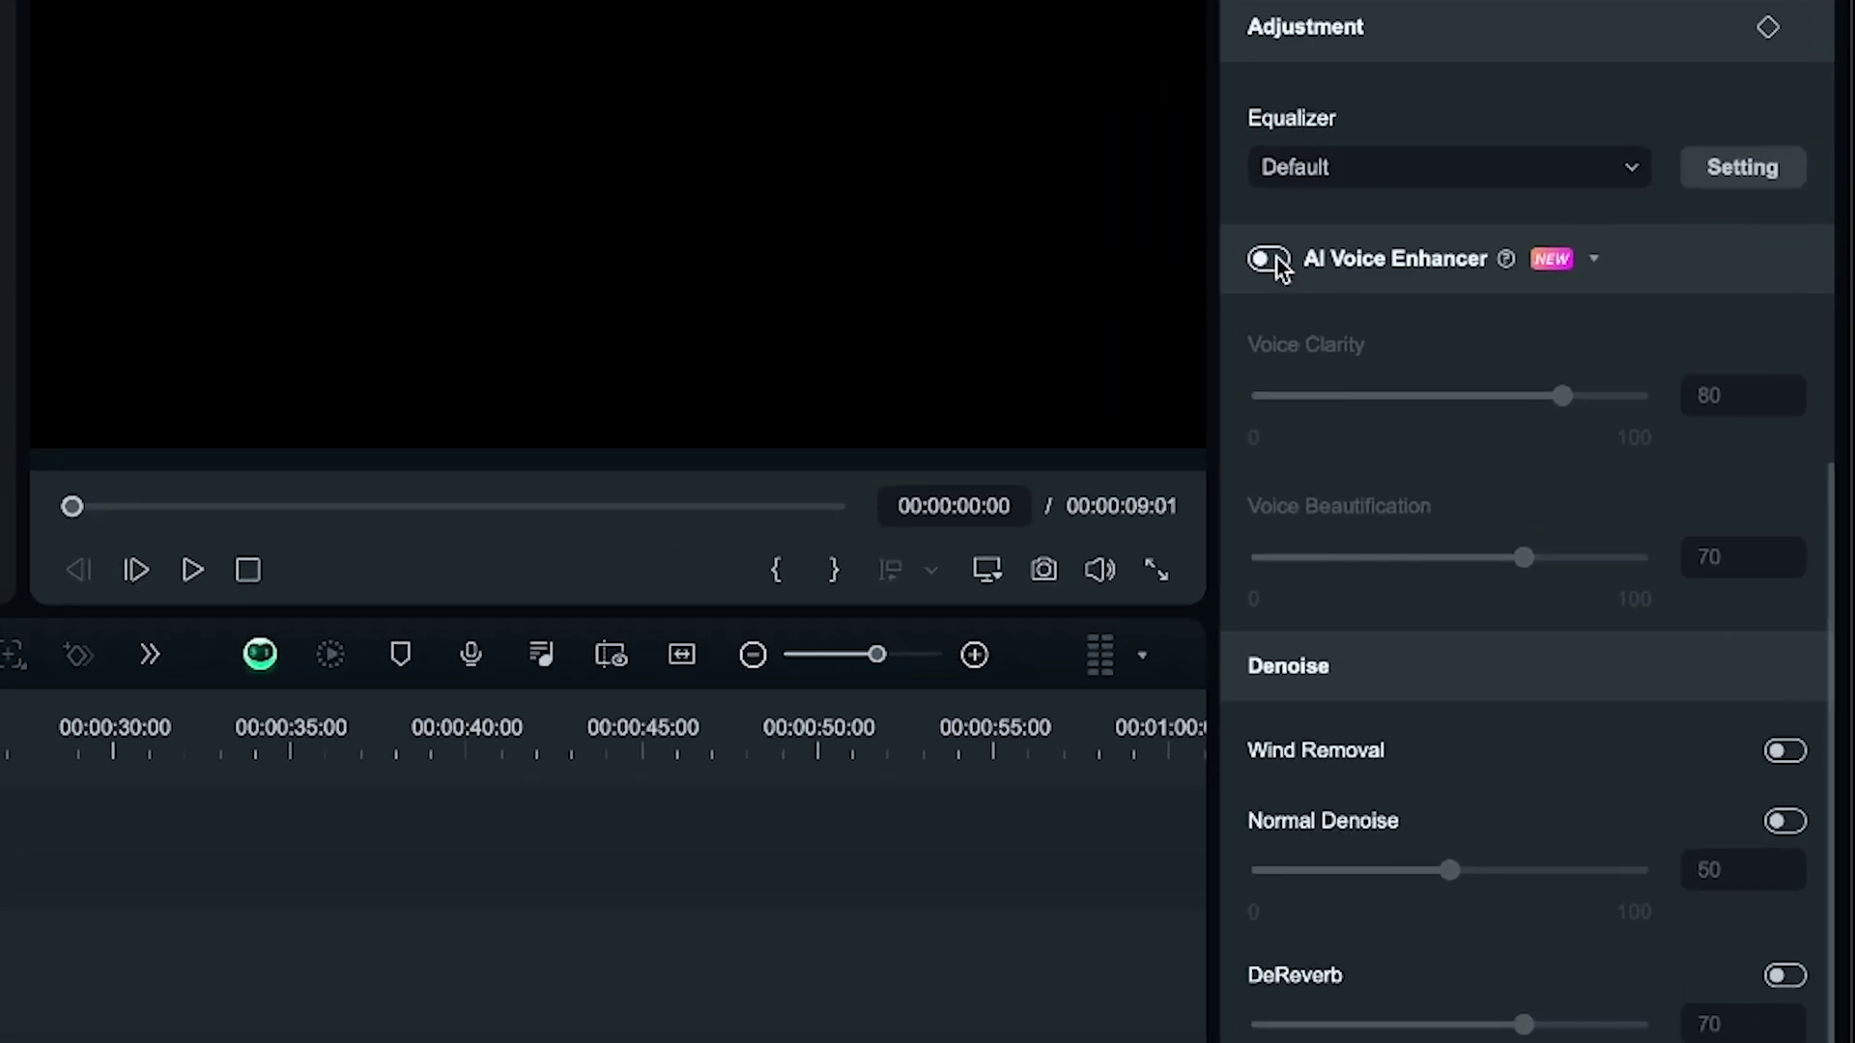
pyautogui.click(1273, 259)
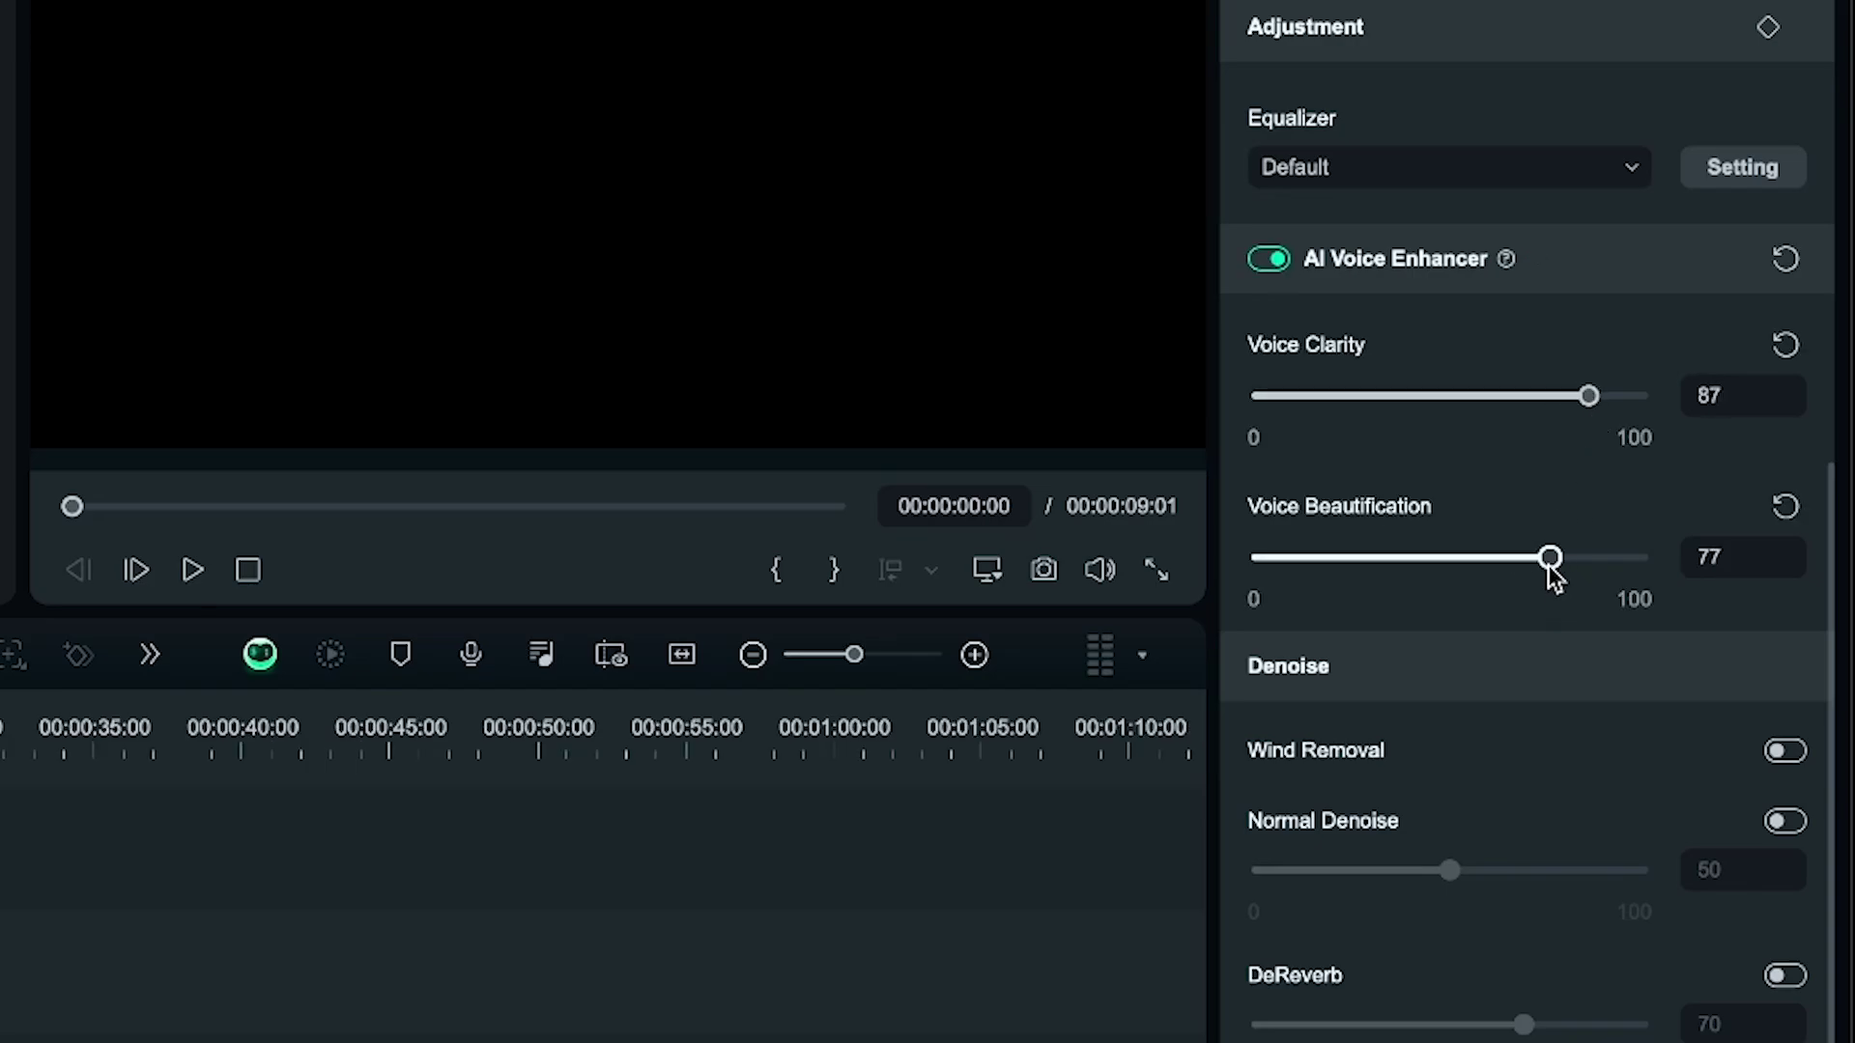
pyautogui.scroll(-2, 1552, 577)
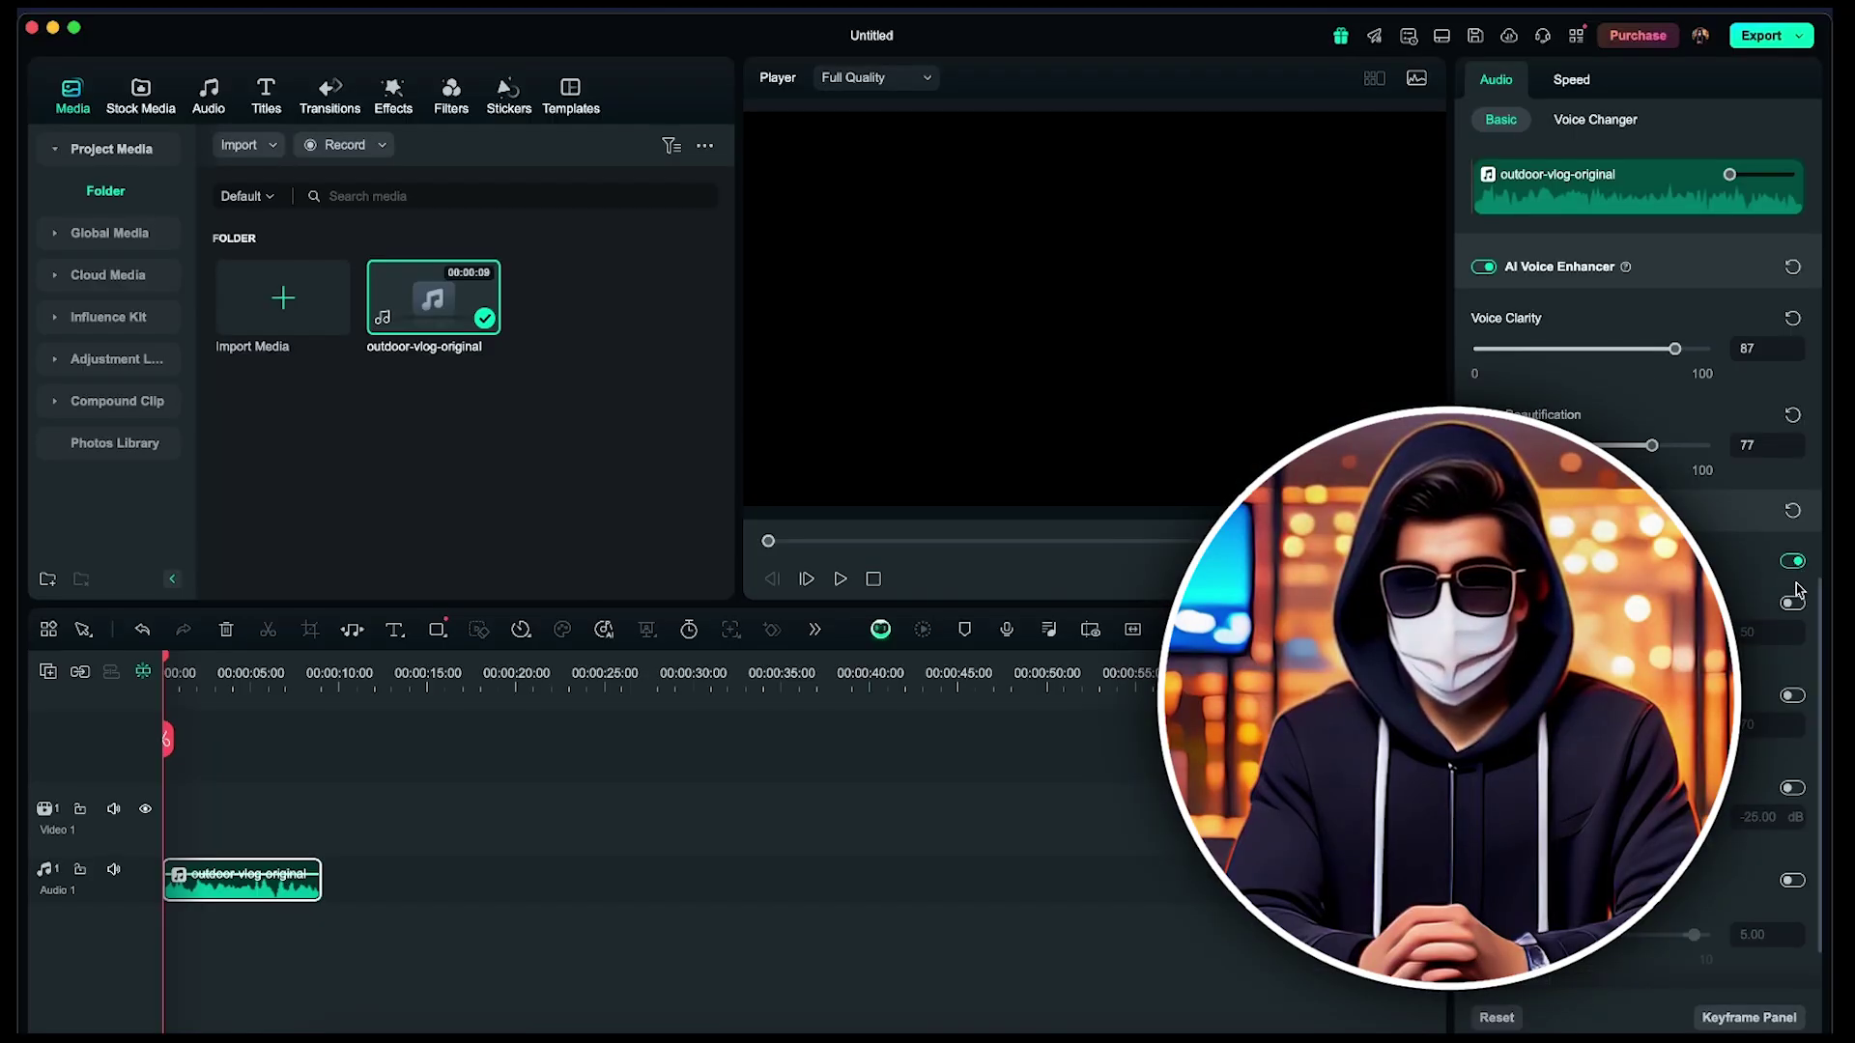
pyautogui.click(841, 578)
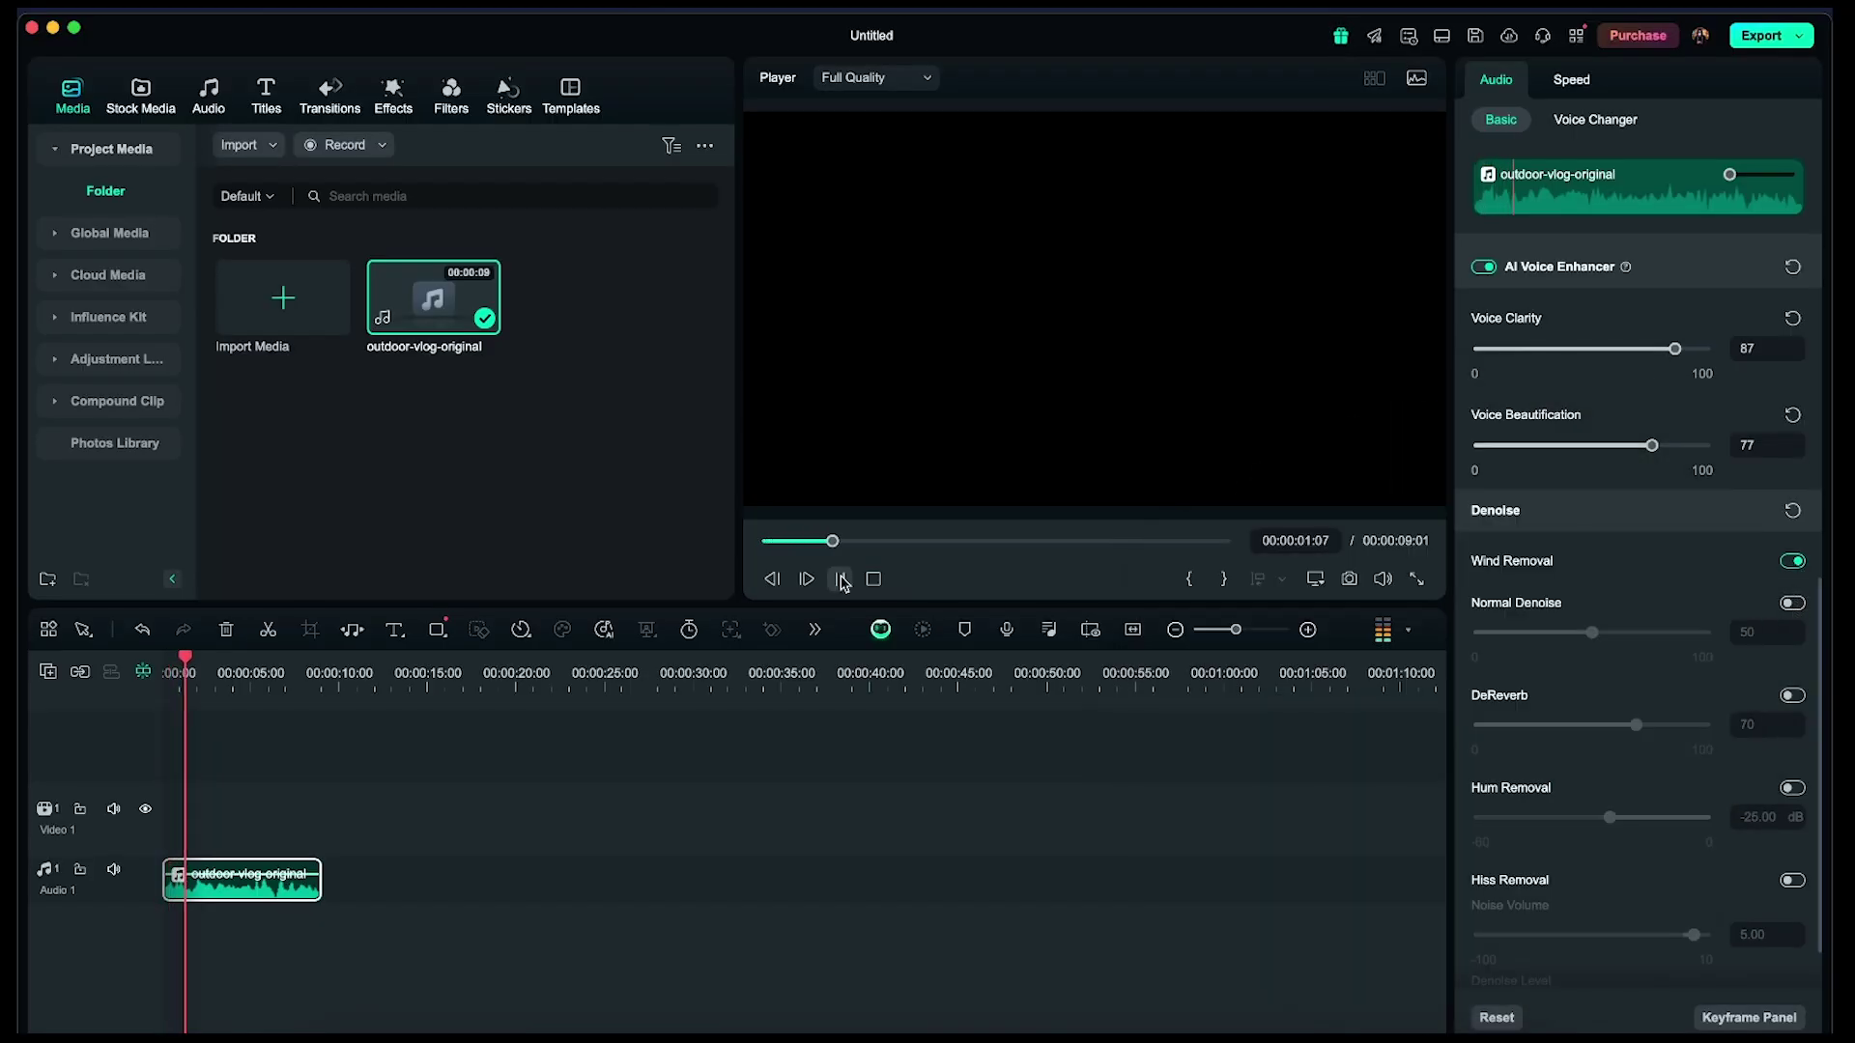